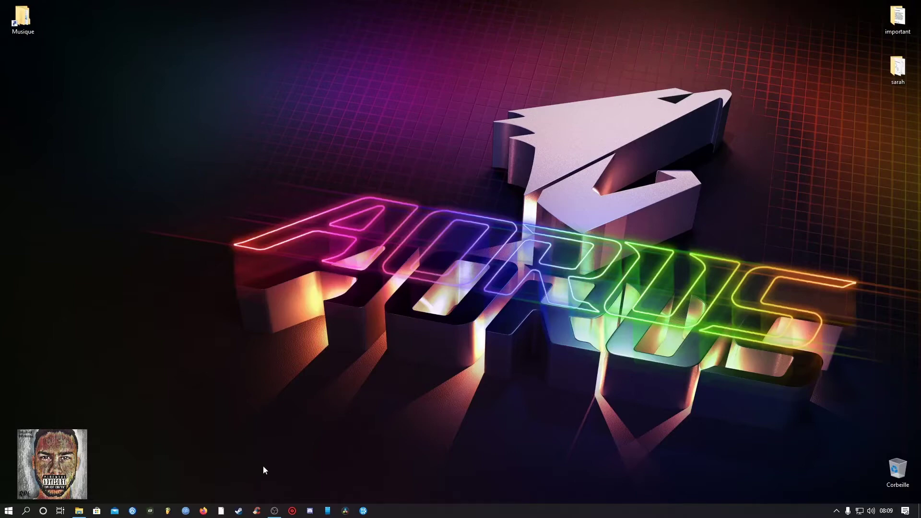
Switch to Firefox and go to the ASIO4ALL website, asio4all.org
click(203, 511)
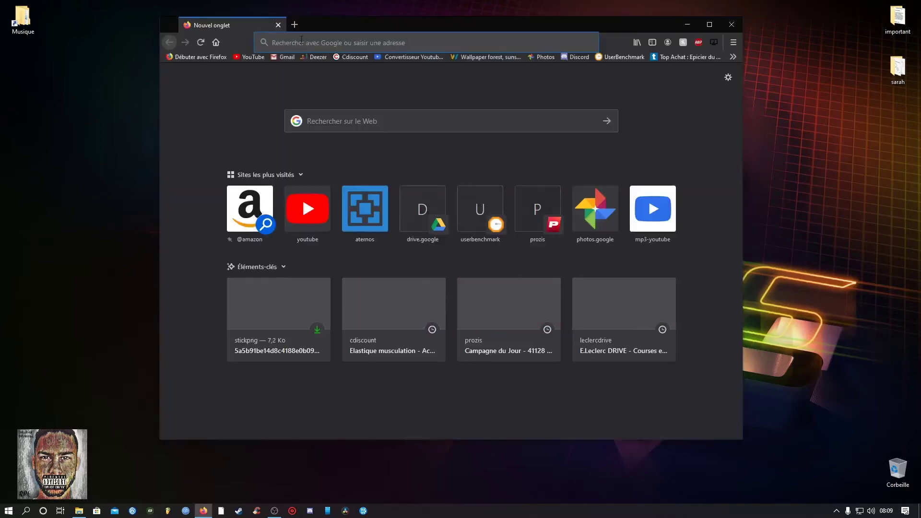
click(301, 41)
text(as)
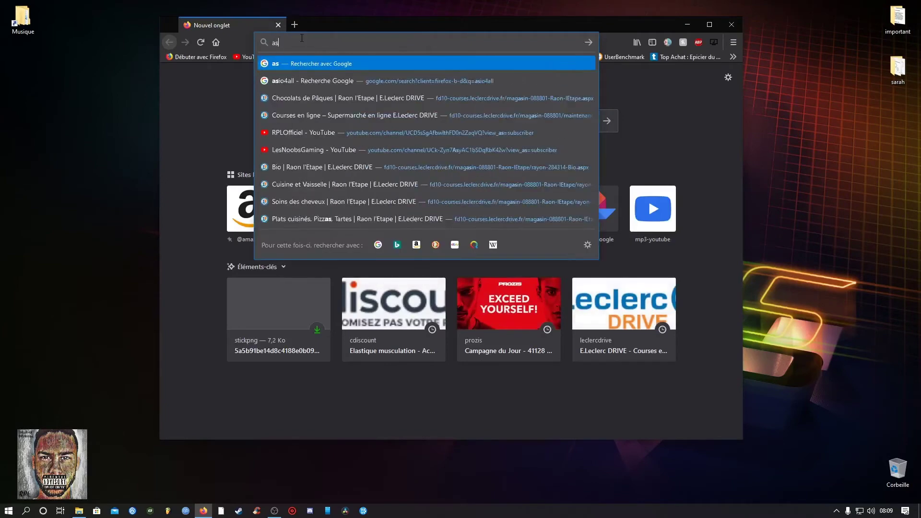
text(io)
click(301, 168)
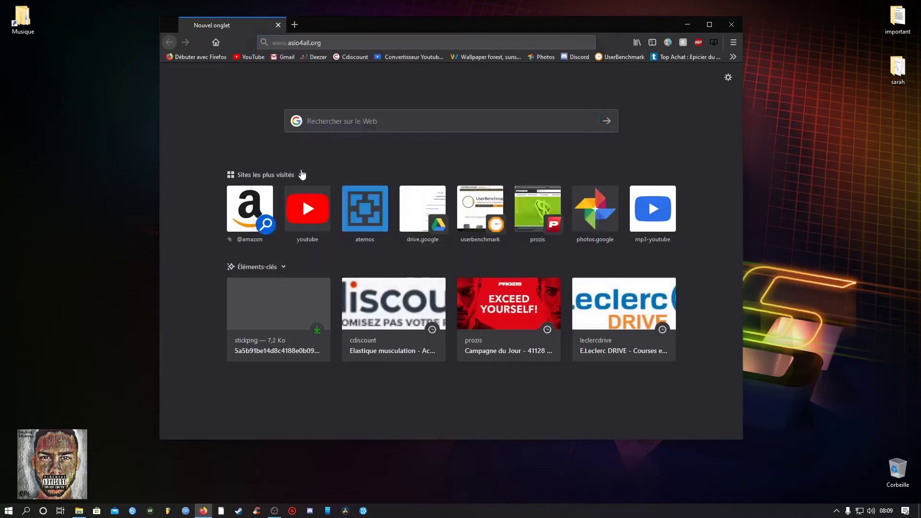
Examine the ASIO4ALL download page for the available 2.14 and 2.13 driver versions and their languages
scroll(355, 203, down, 3)
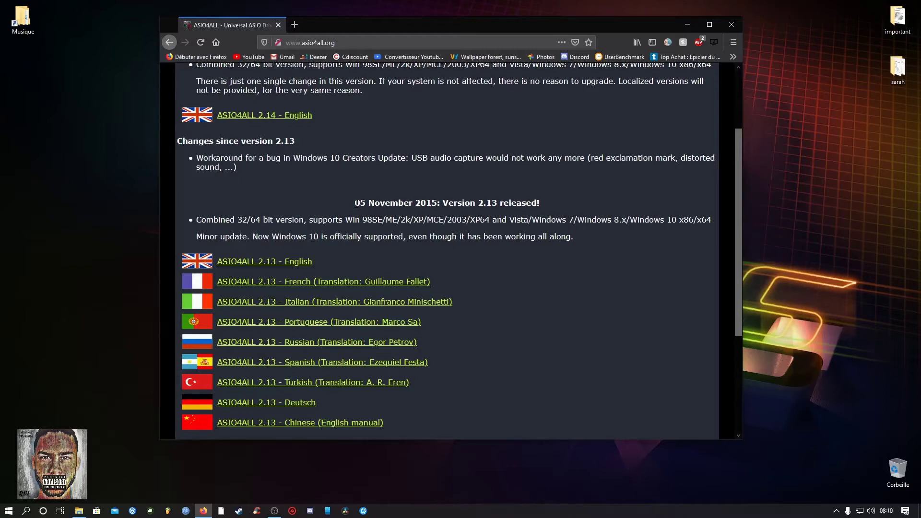
scroll(513, 207, down, 3)
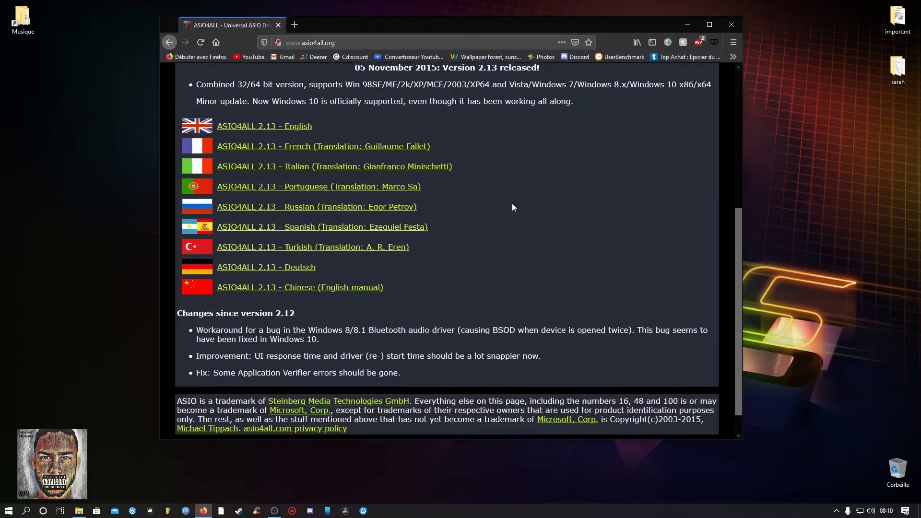
scroll(516, 133, up, 4)
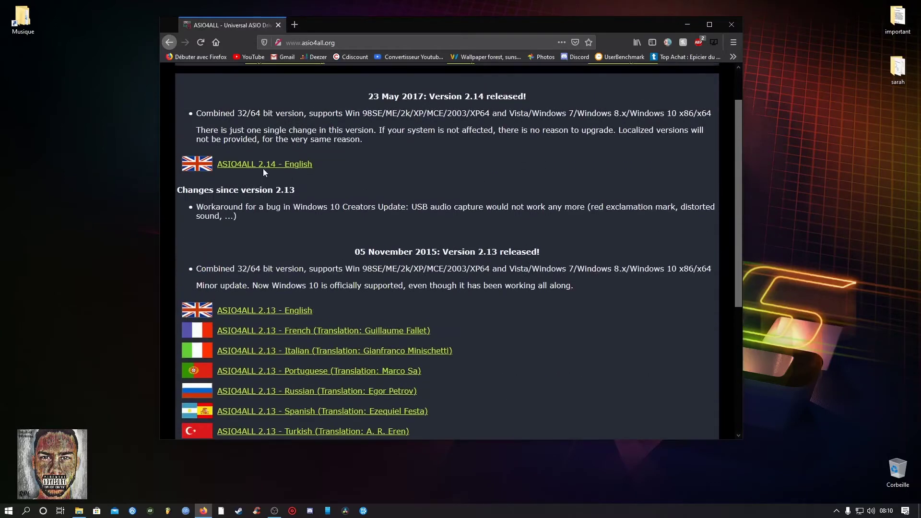
scroll(287, 201, down, 2)
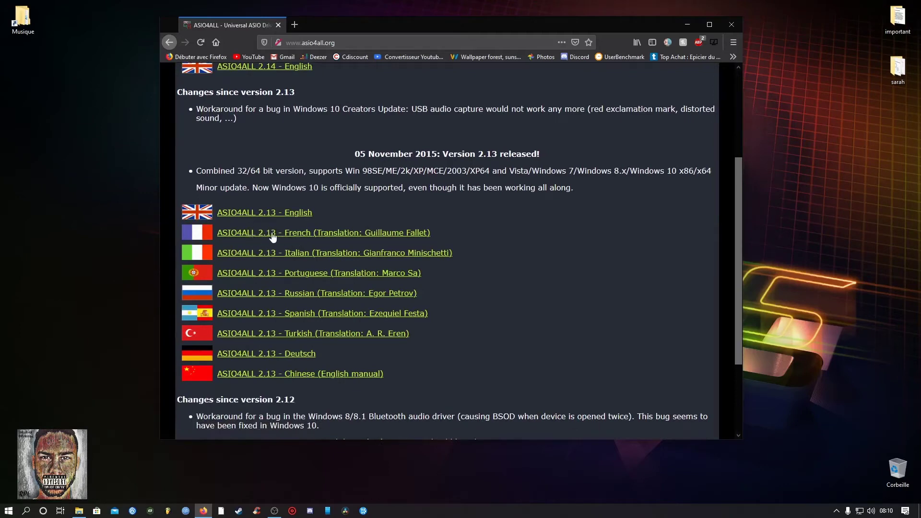
scroll(273, 236, up, 1)
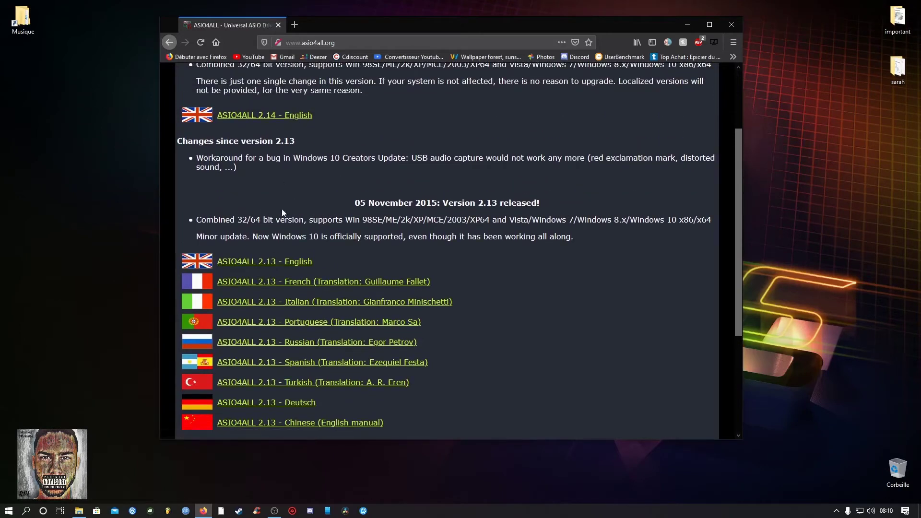
scroll(285, 209, up, 2)
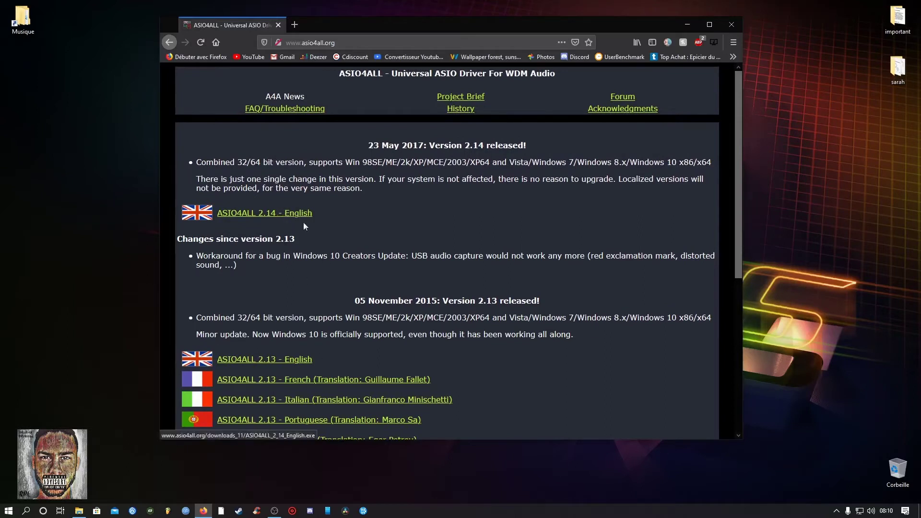
scroll(273, 218, down, 2)
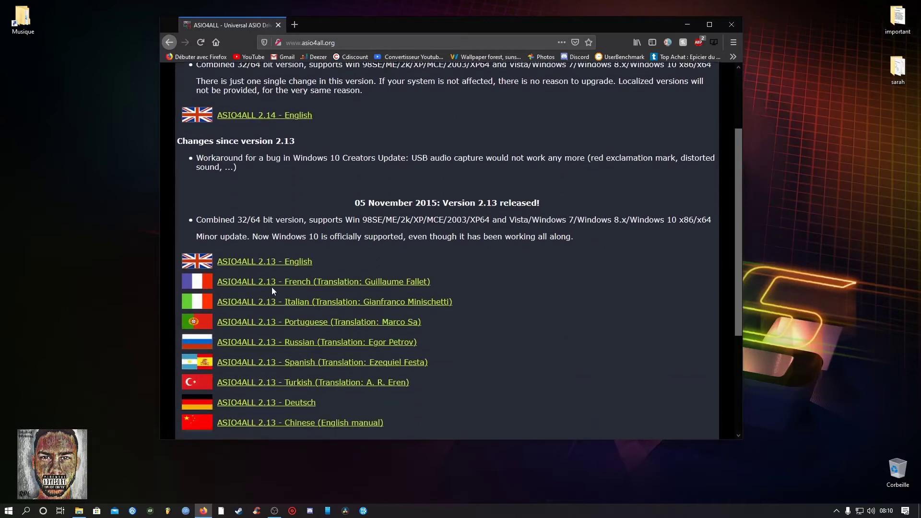
scroll(191, 208, up, 1)
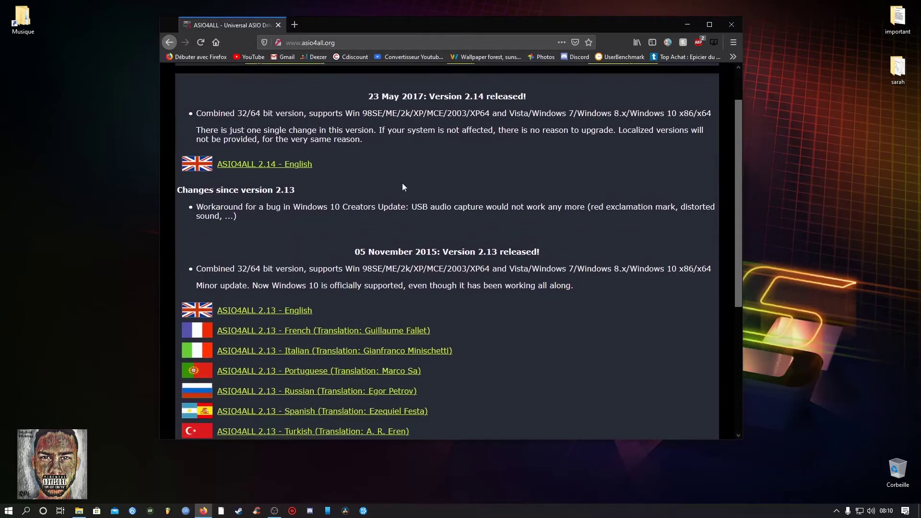
scroll(310, 229, down, 1)
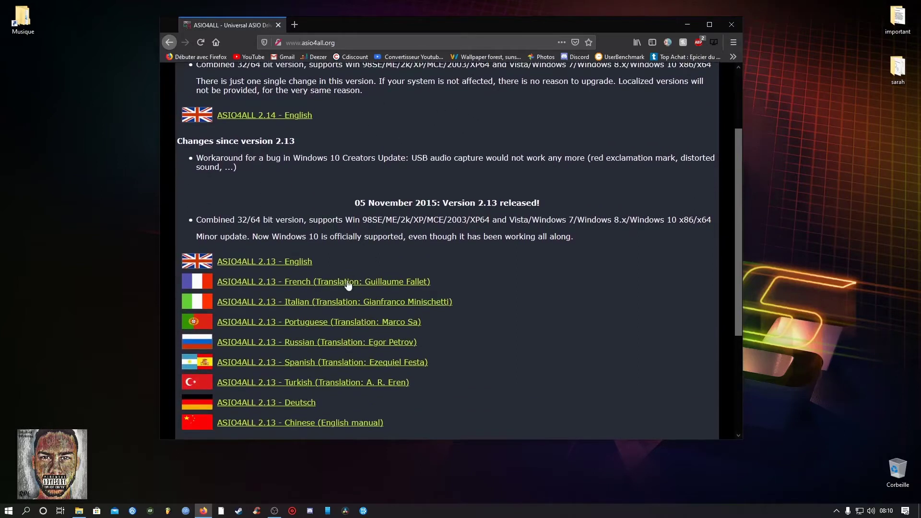
Request the French ASIO4ALL 2.13 installer, dismiss the download and close the browser
click(233, 287)
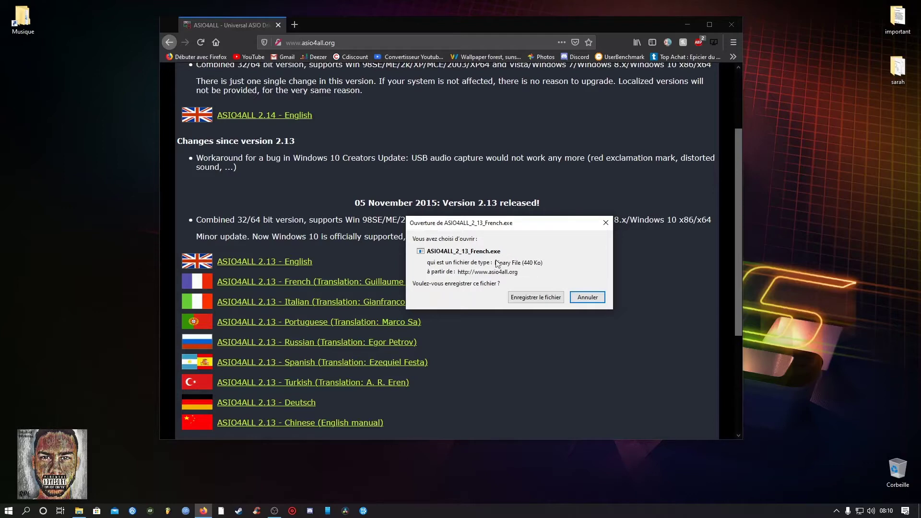
click(602, 297)
click(731, 25)
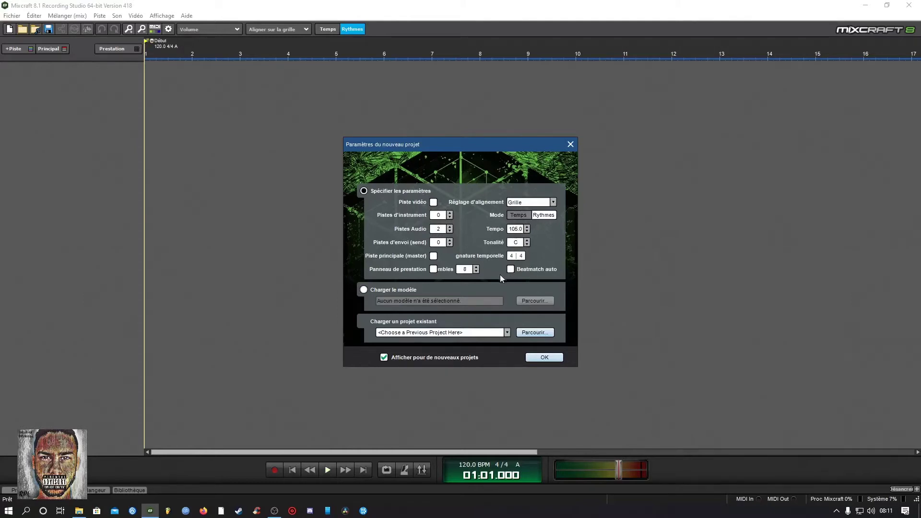
Create a Mixcraft project with two audio tracks at tempo 105 and open the audio device preferences
click(545, 359)
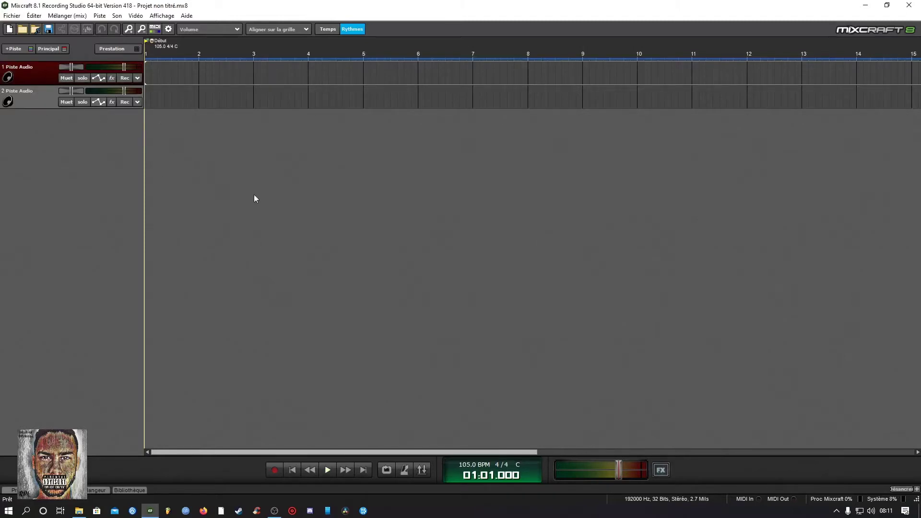
click(169, 28)
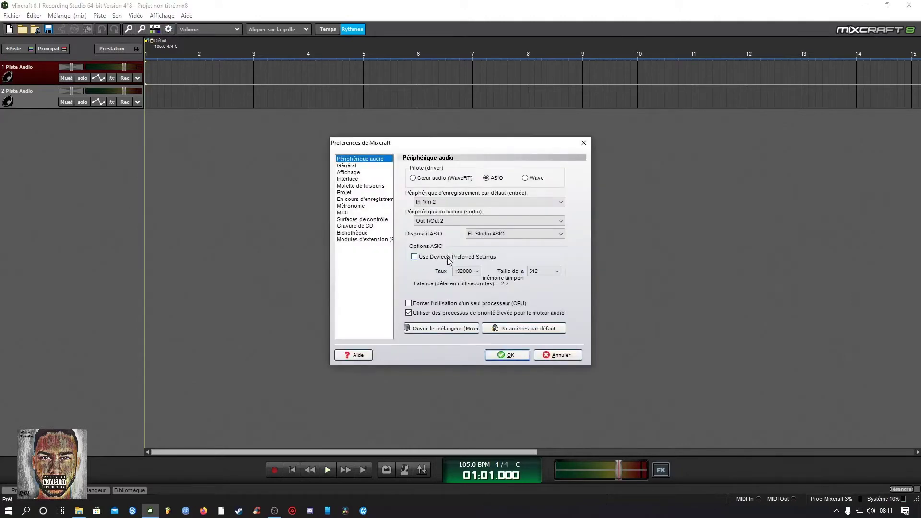
Examine which ASIO devices are offered in the audio device preferences, leaving FL Studio ASIO selected
click(495, 238)
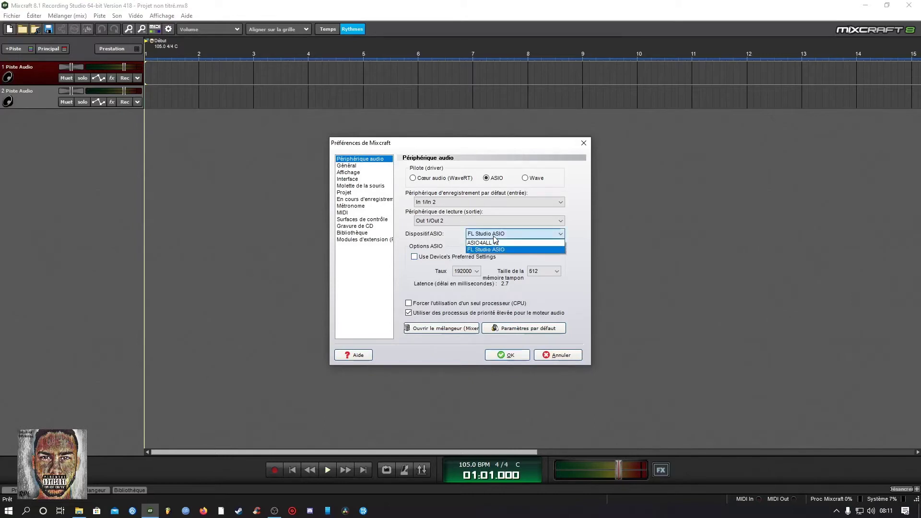
click(452, 248)
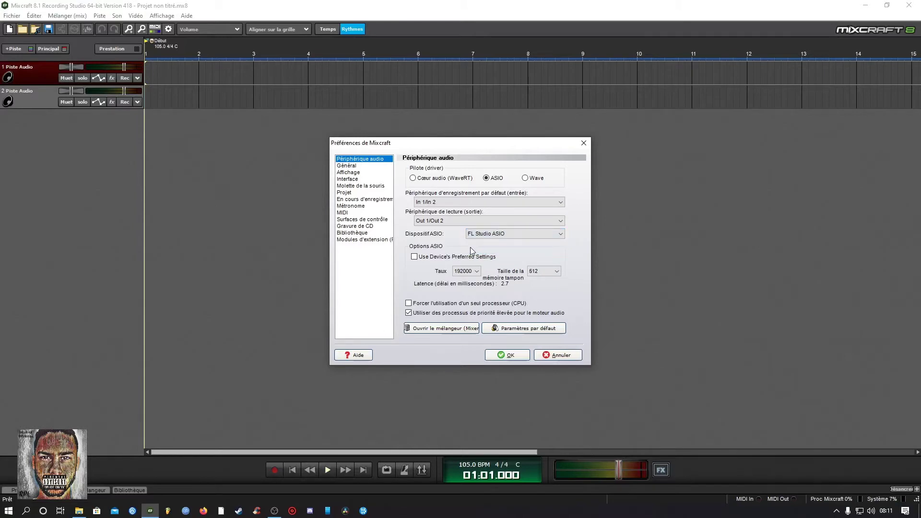
click(472, 233)
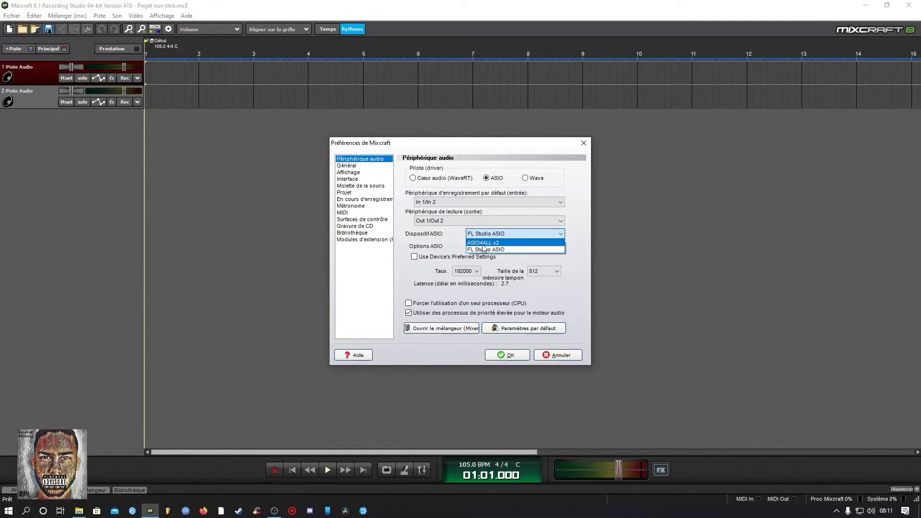
click(448, 241)
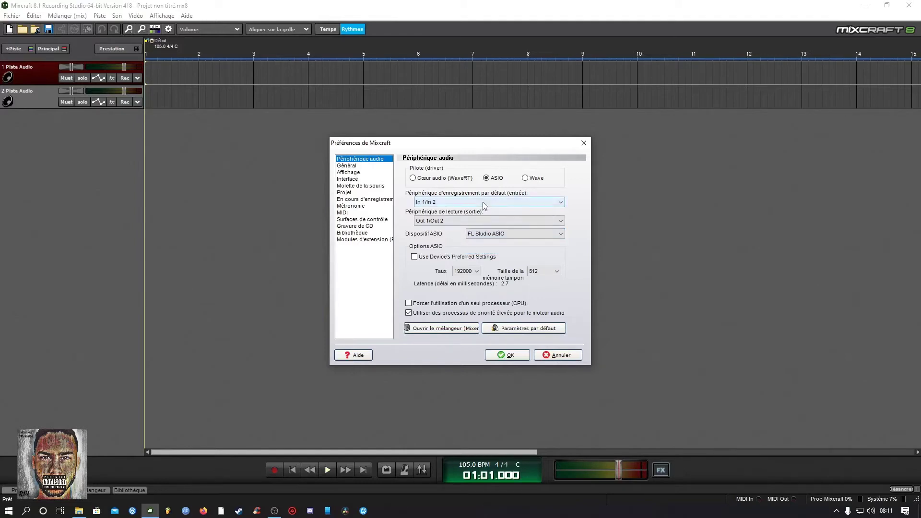
Choose In 1/In 2 as the default recording device
click(437, 202)
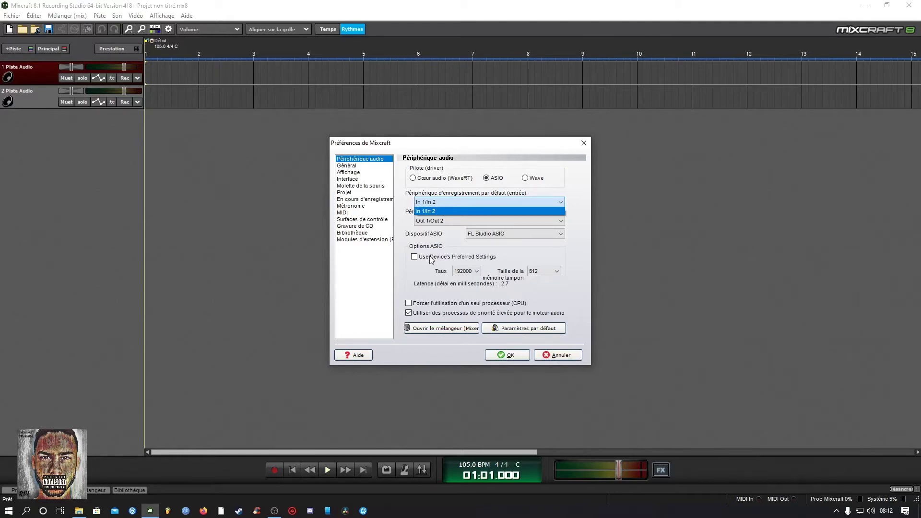
click(422, 211)
click(424, 204)
click(465, 212)
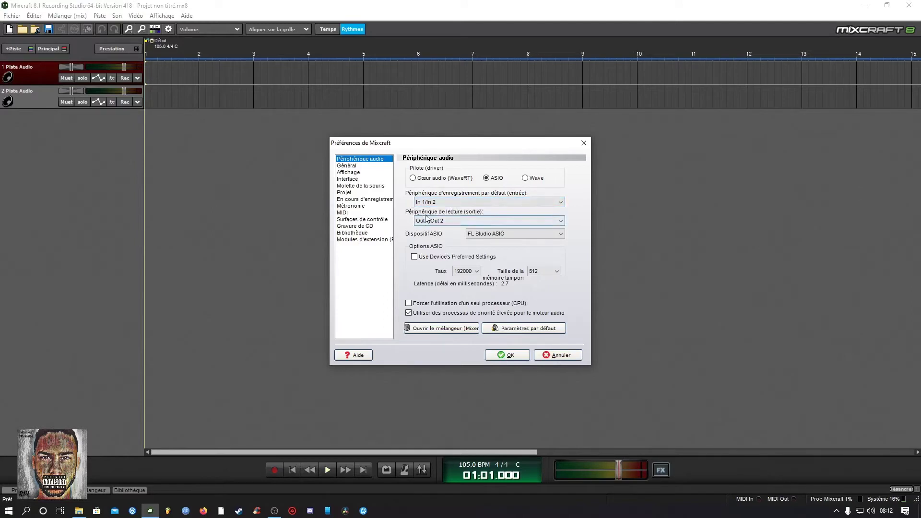
Examine the choices for the playback device, keeping Out 1/Out 2 as the output
click(426, 220)
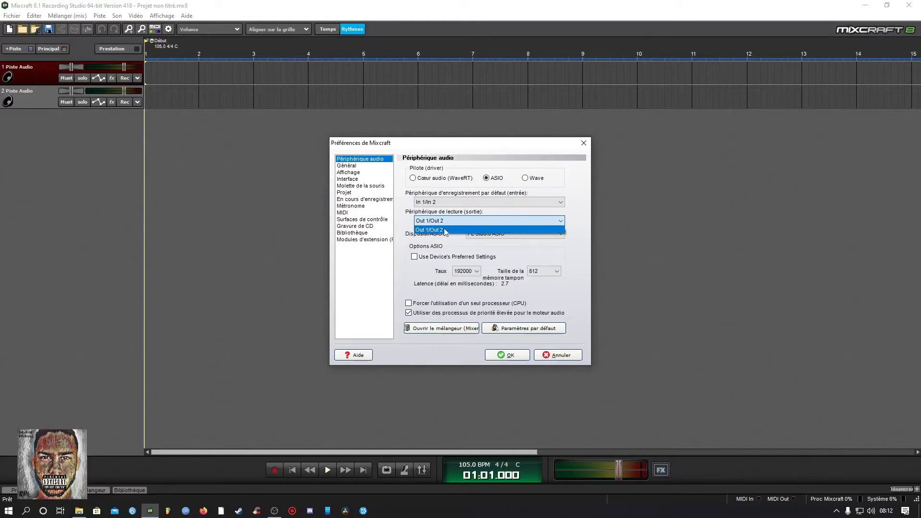
click(409, 231)
click(427, 223)
click(411, 233)
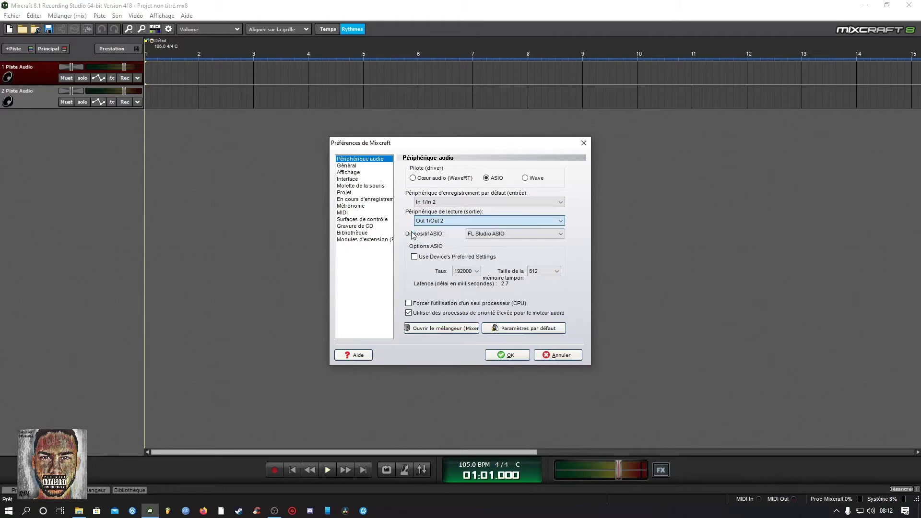
click(434, 221)
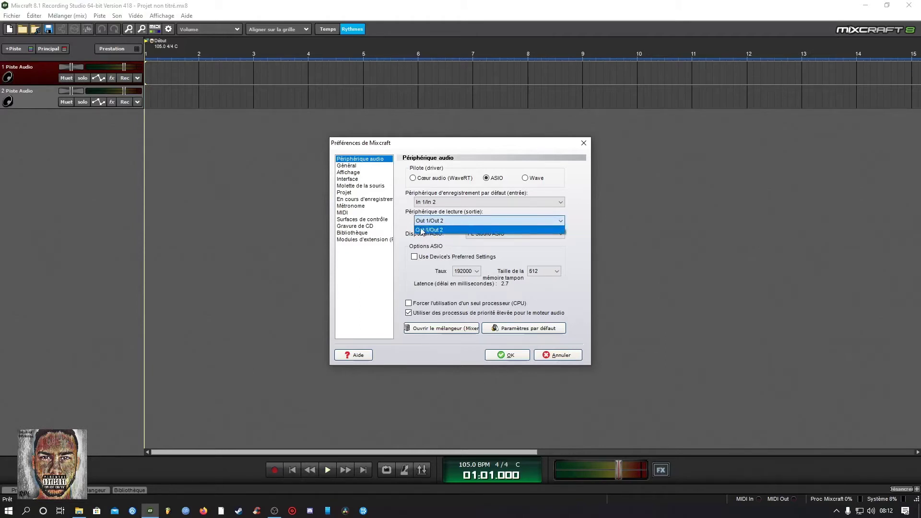
click(462, 245)
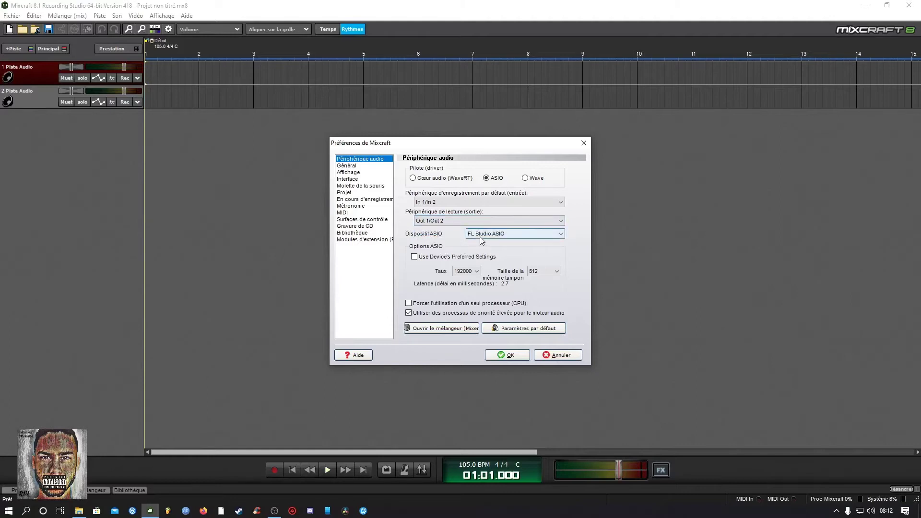
click(432, 221)
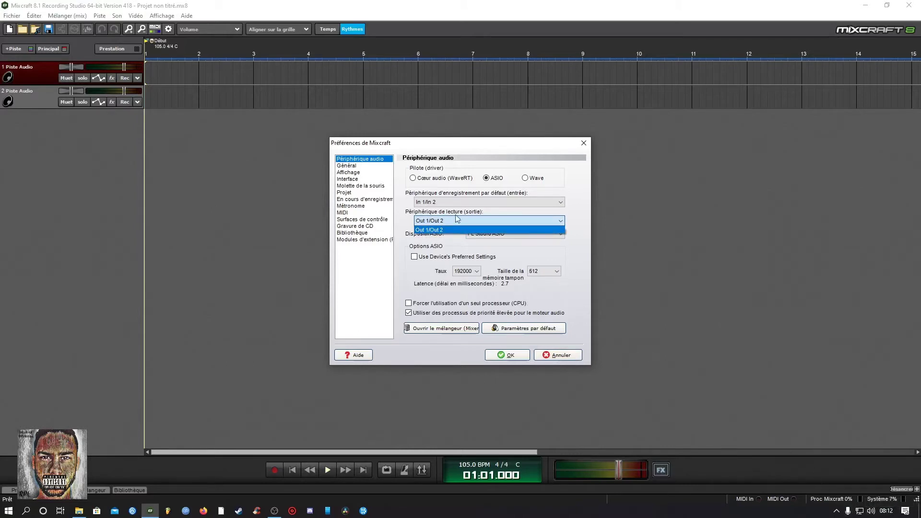
click(411, 233)
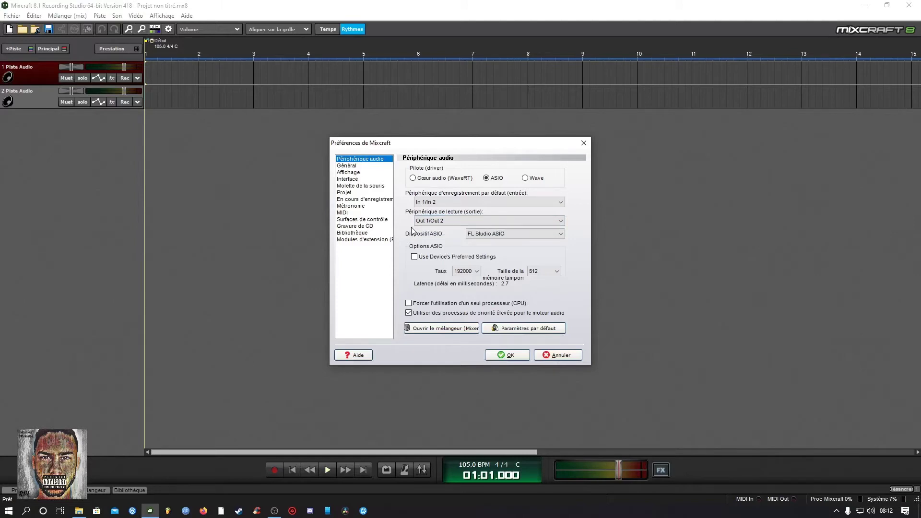
Check the Windows sound output volume and return to the audio device preferences
click(871, 510)
click(839, 466)
click(457, 259)
Set the ASIO sample rate to 192000, review the buffer size choices while keeping 512, and accept the preferences
click(464, 271)
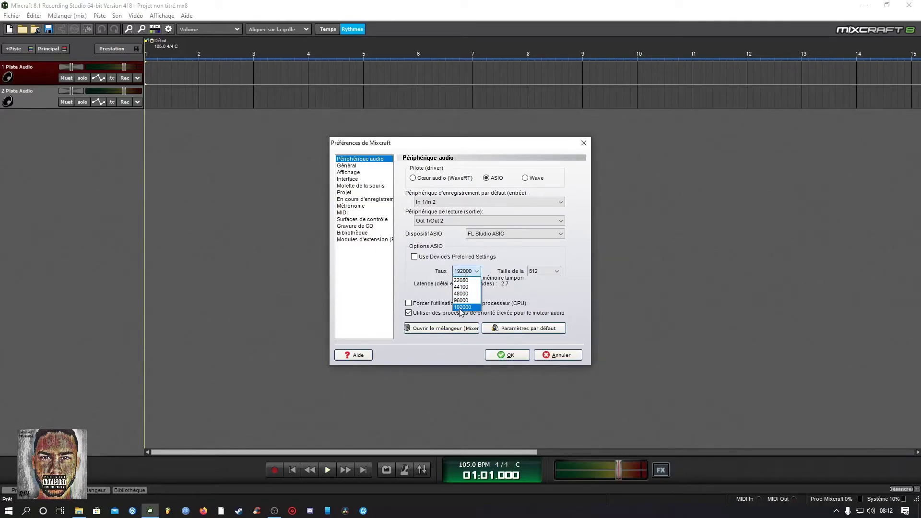
click(461, 307)
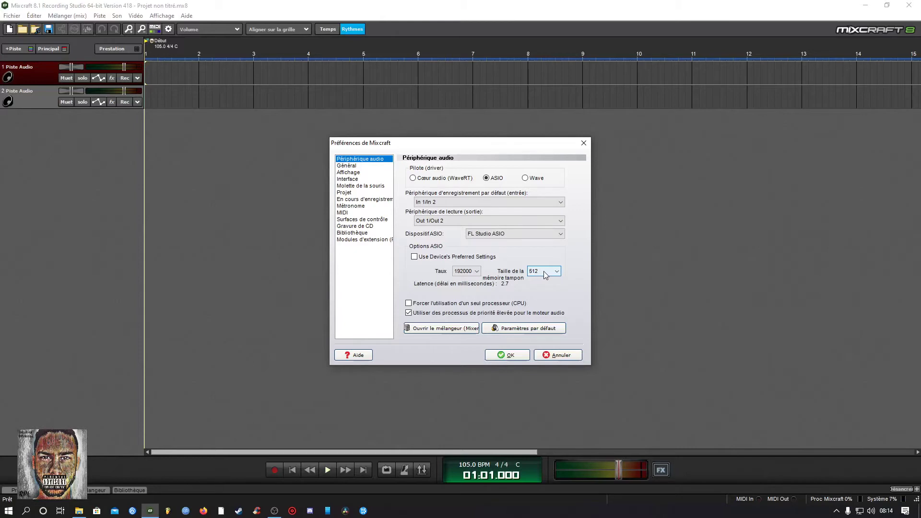
click(545, 272)
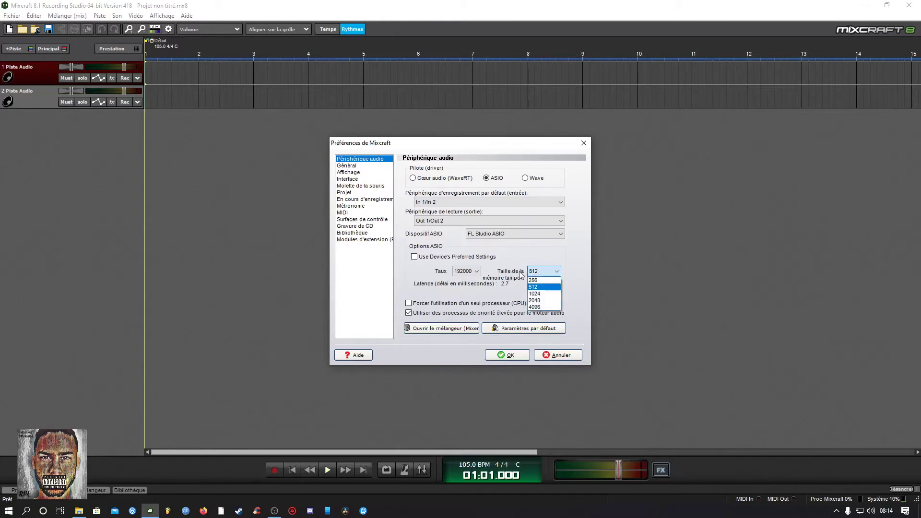
click(520, 275)
click(546, 271)
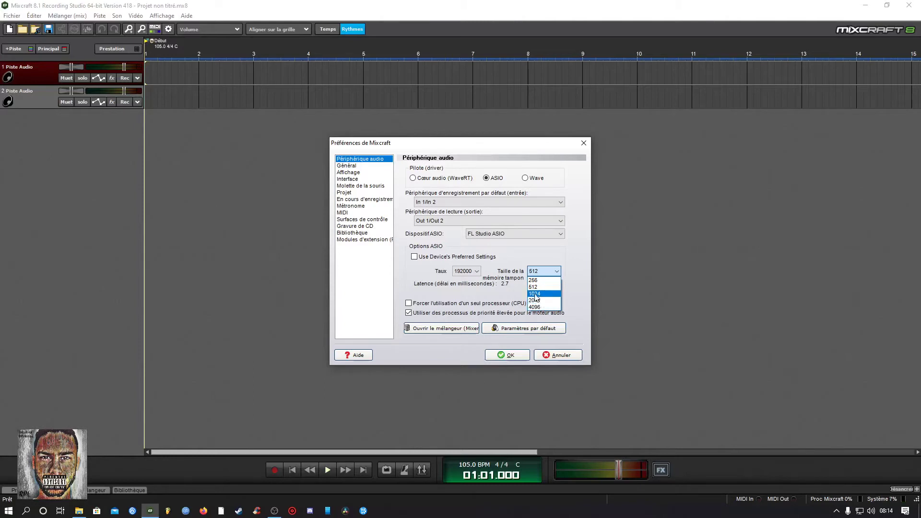
click(511, 270)
click(538, 271)
click(494, 293)
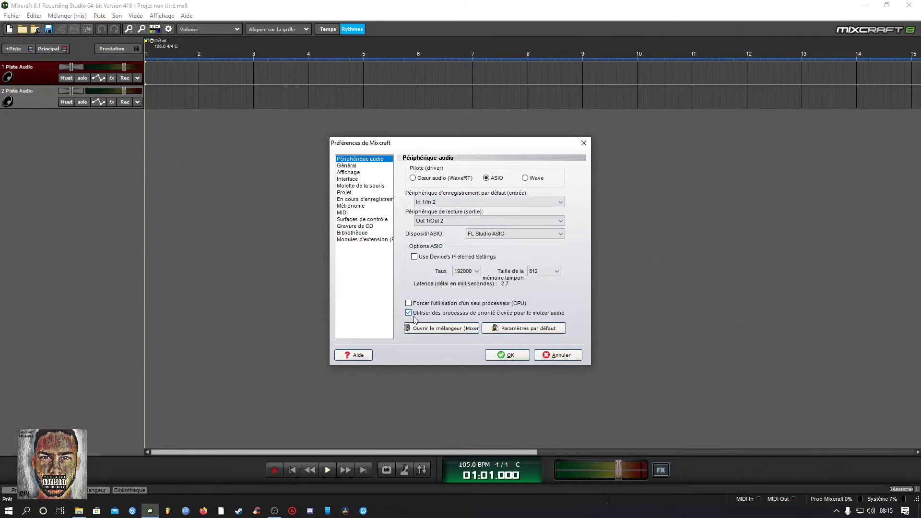
click(505, 356)
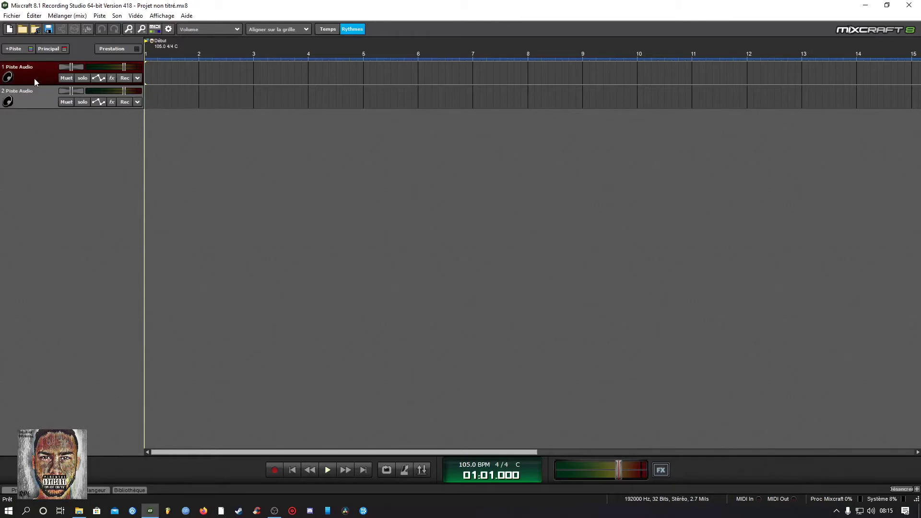
Arm the first audio track for recording and show the mixer
click(125, 77)
click(93, 490)
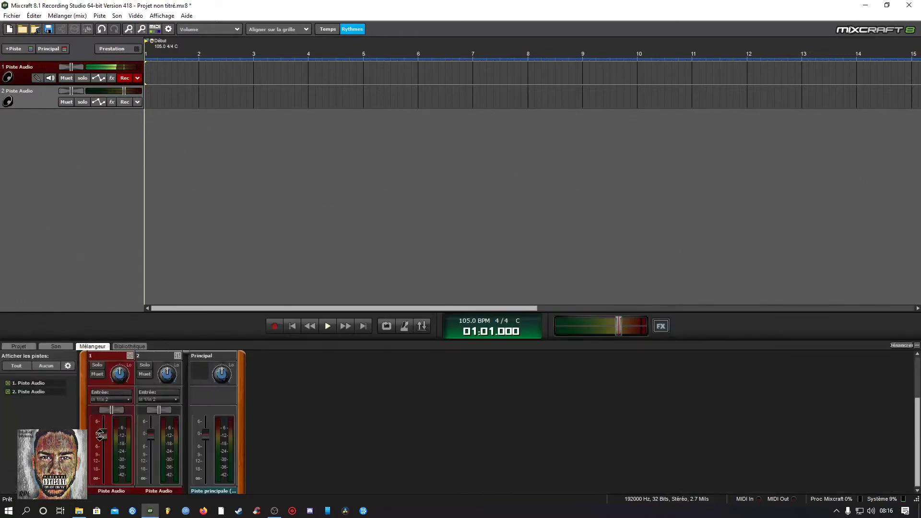
Try out the first audio track's volume fader and monitoring switch, returning both to their original settings
mouse_move(102, 444)
click(916, 345)
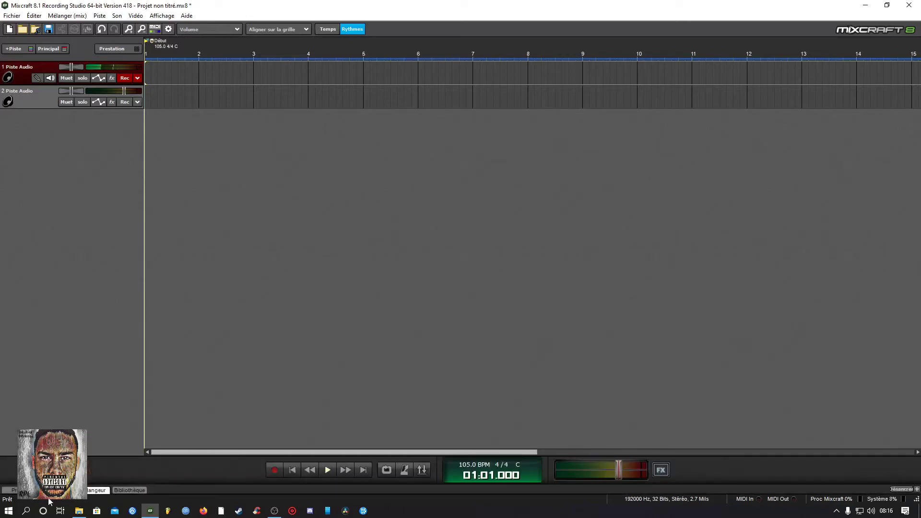
click(97, 489)
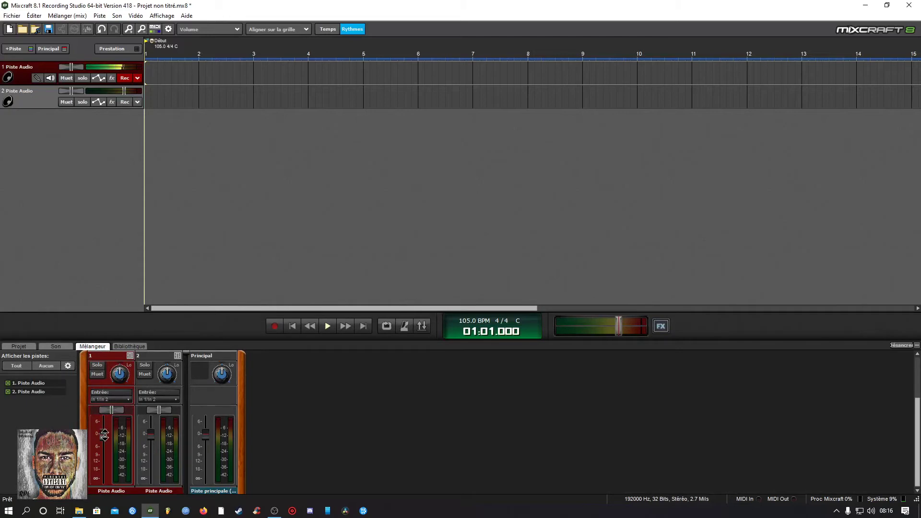
drag(105, 434, 103, 472)
drag(103, 472, 106, 438)
click(917, 344)
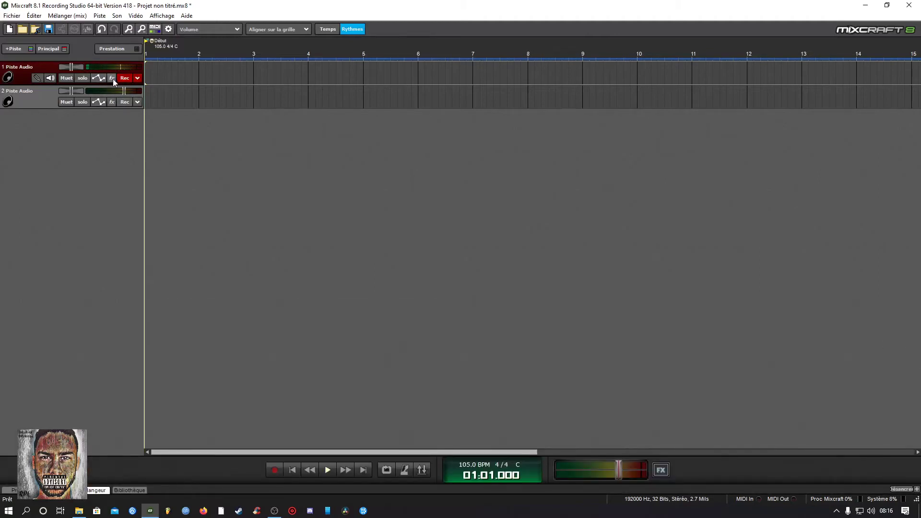
click(51, 79)
click(51, 78)
Load the effect chain "Bass - Smooth & Warm" on the first audio track and close its effects list
click(112, 78)
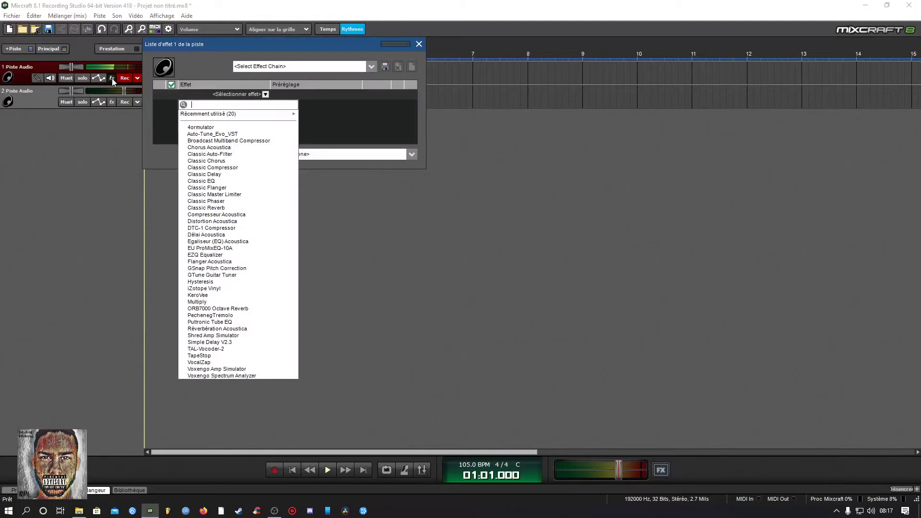
click(288, 97)
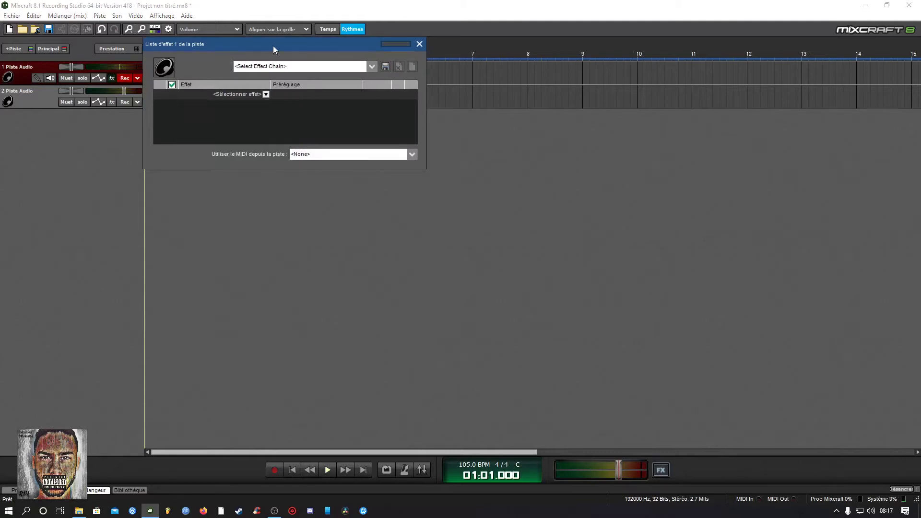
drag(273, 46, 364, 143)
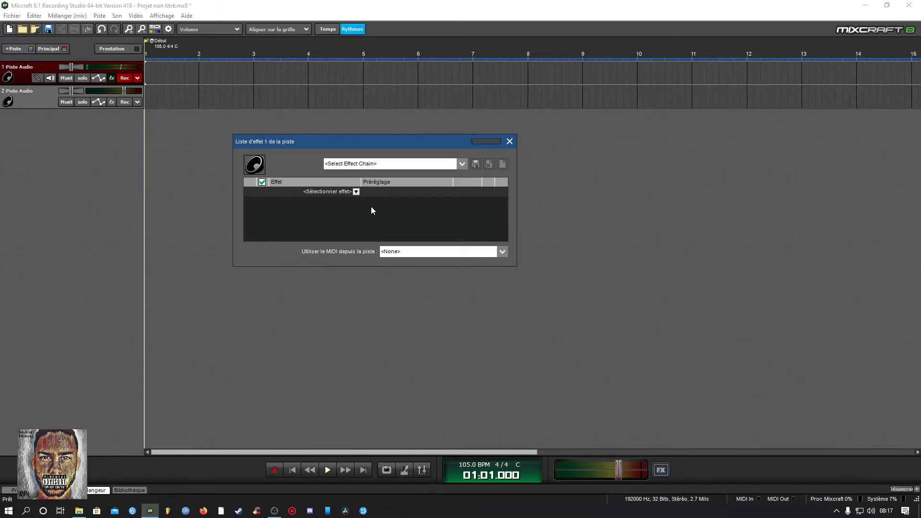
click(372, 166)
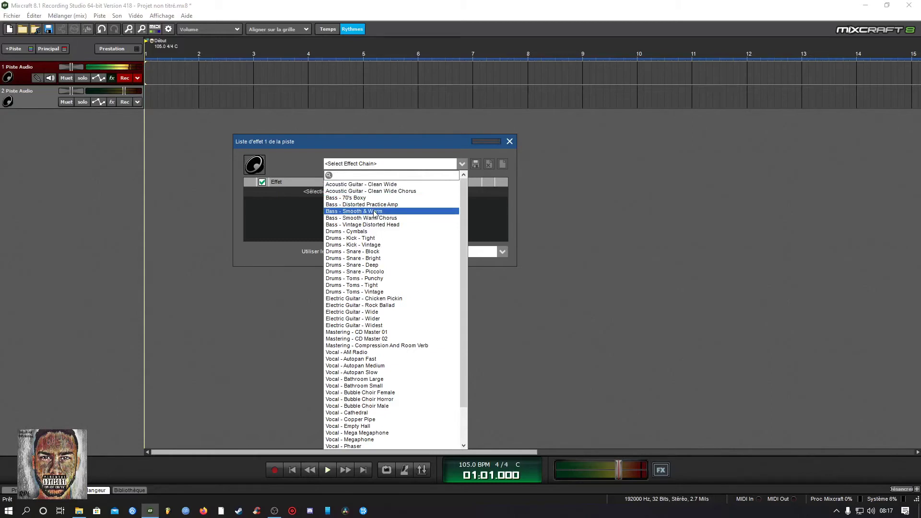
click(347, 212)
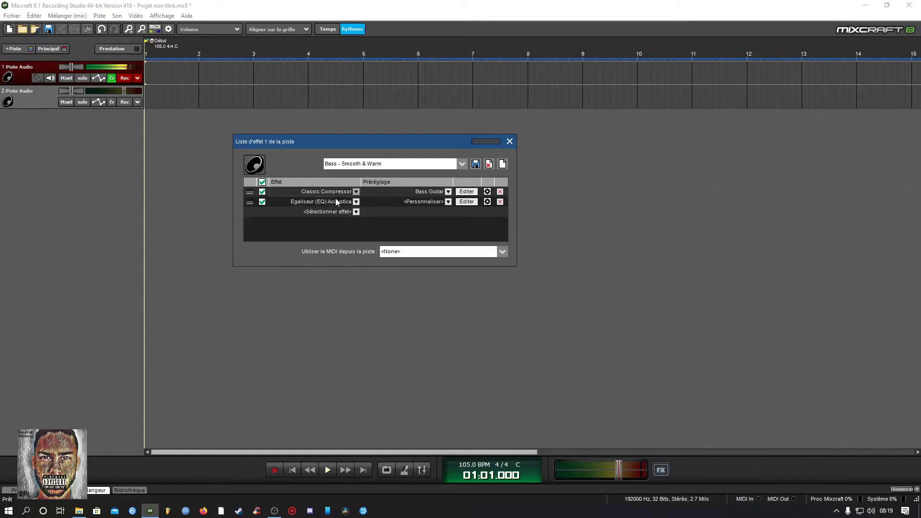
drag(324, 142, 328, 120)
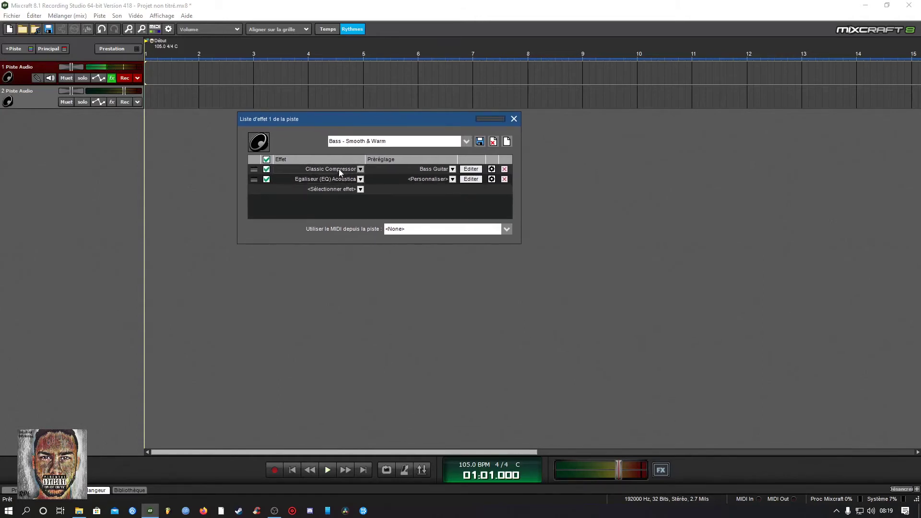
click(514, 119)
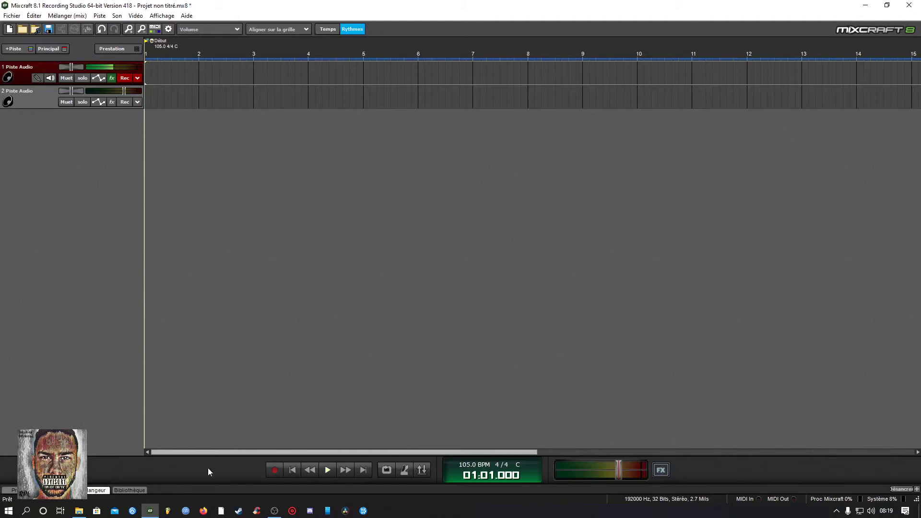
Switch to Firefox, open YouTube and search for "type beat"
click(203, 510)
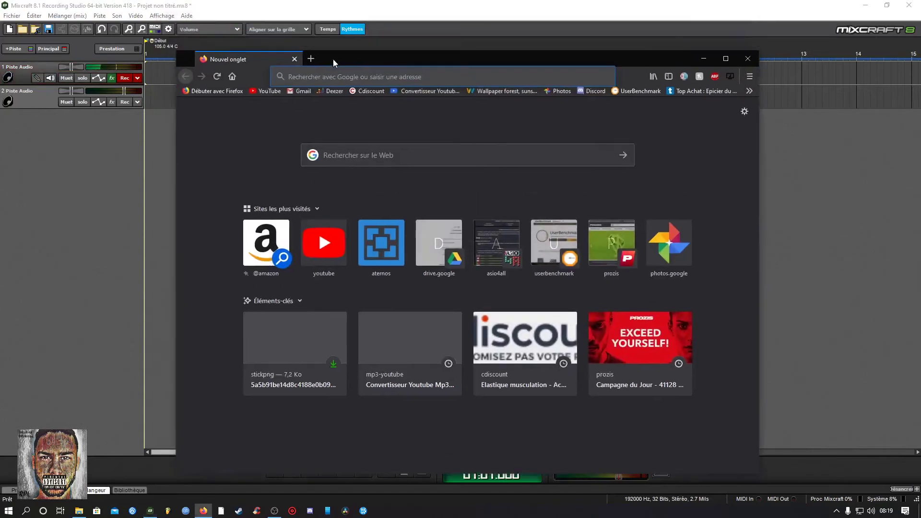
click(273, 97)
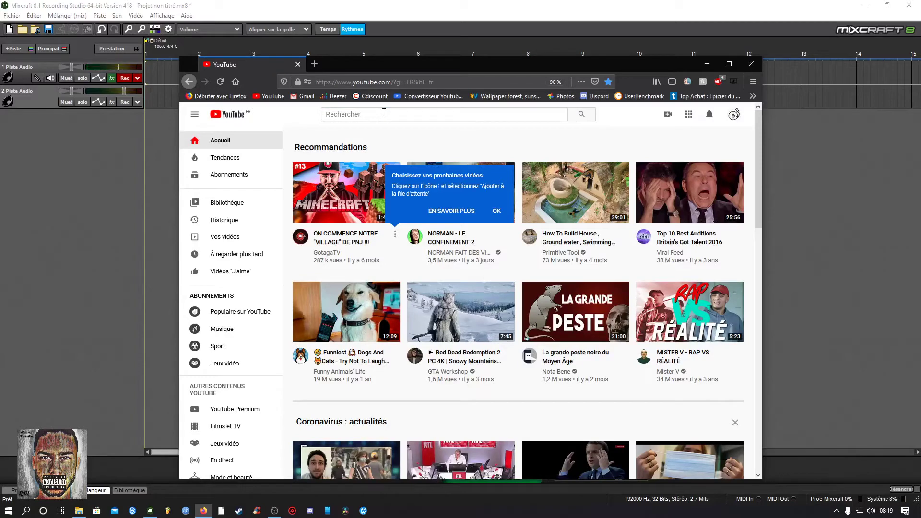
click(374, 113)
text(yp)
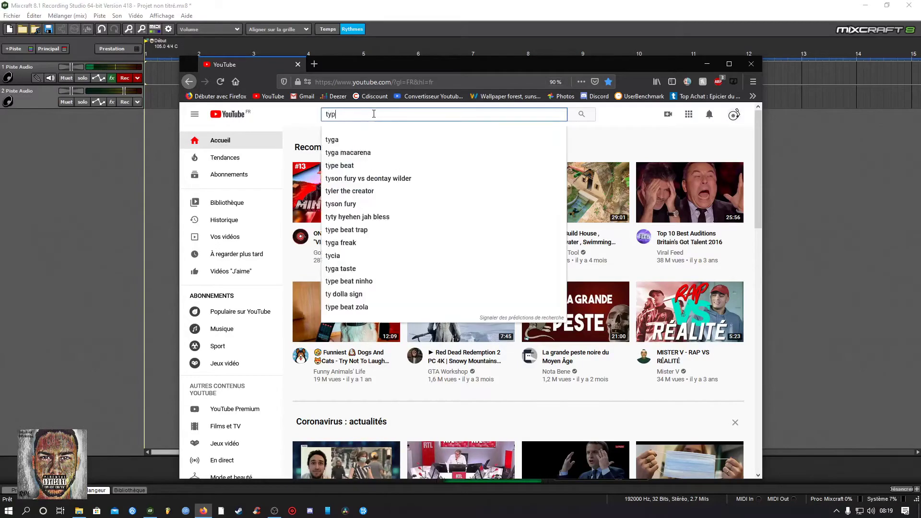
text(e beat)
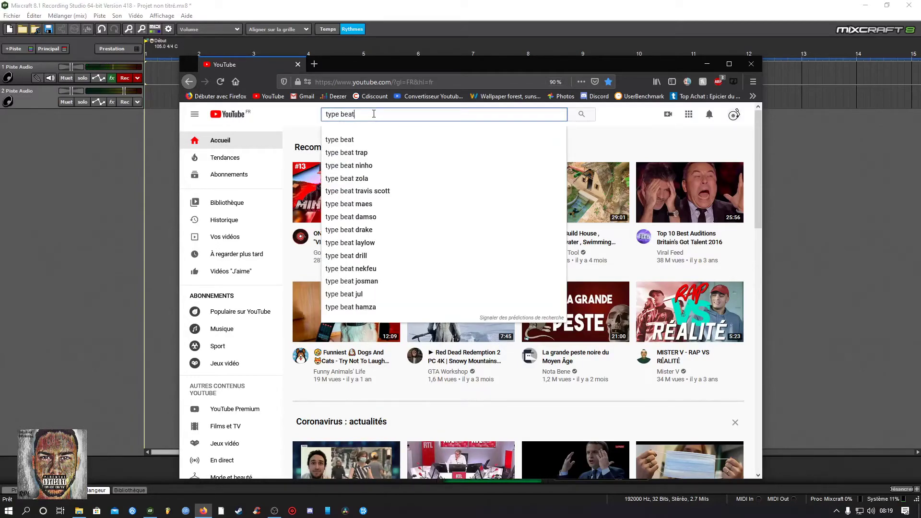
key(Return)
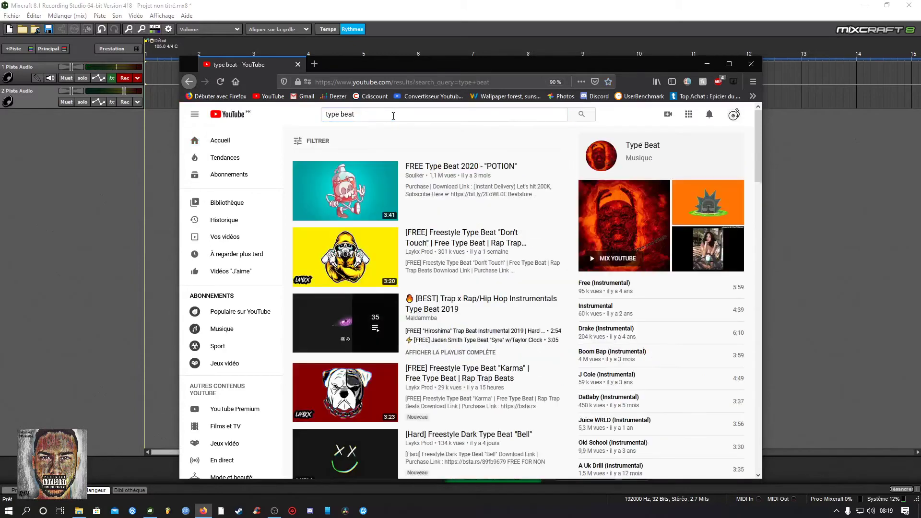
Open the video [FREE] Freestyle Type Beat "Karma" from the results, pause it and copy its URL
scroll(408, 182, down, 2)
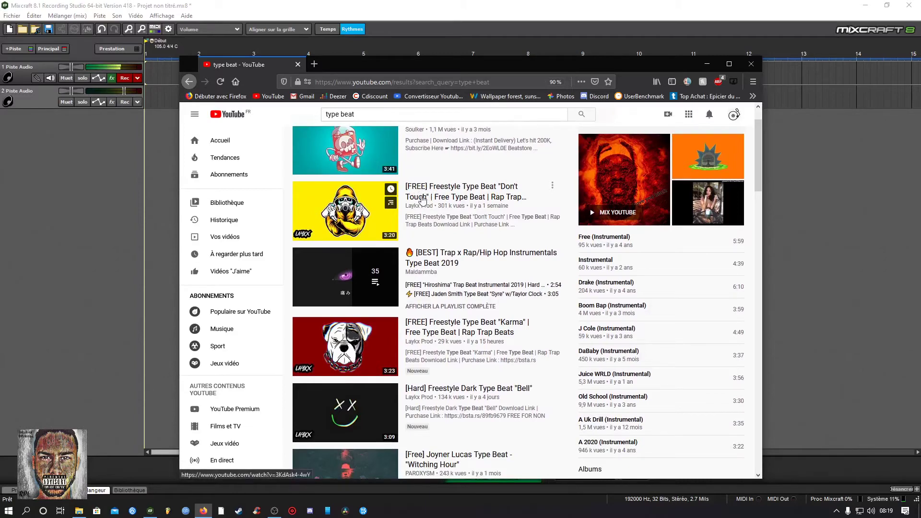
scroll(474, 182, down, 6)
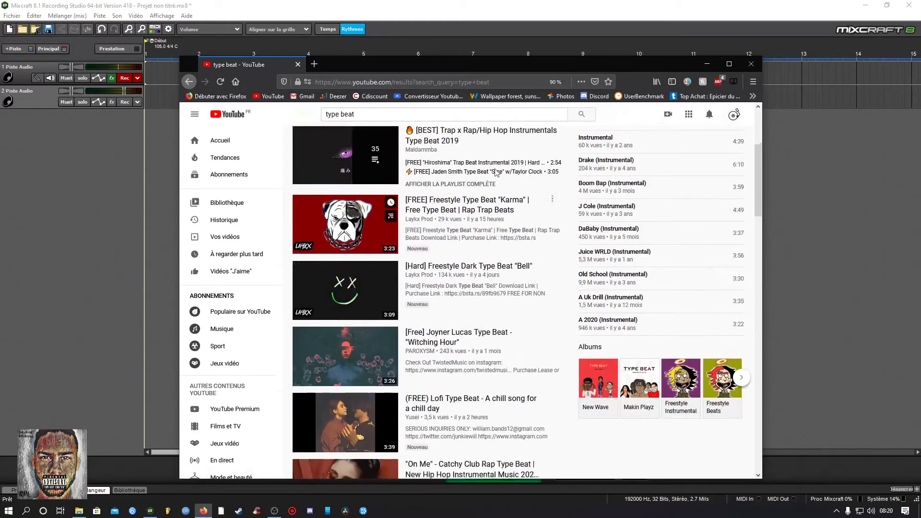
click(338, 212)
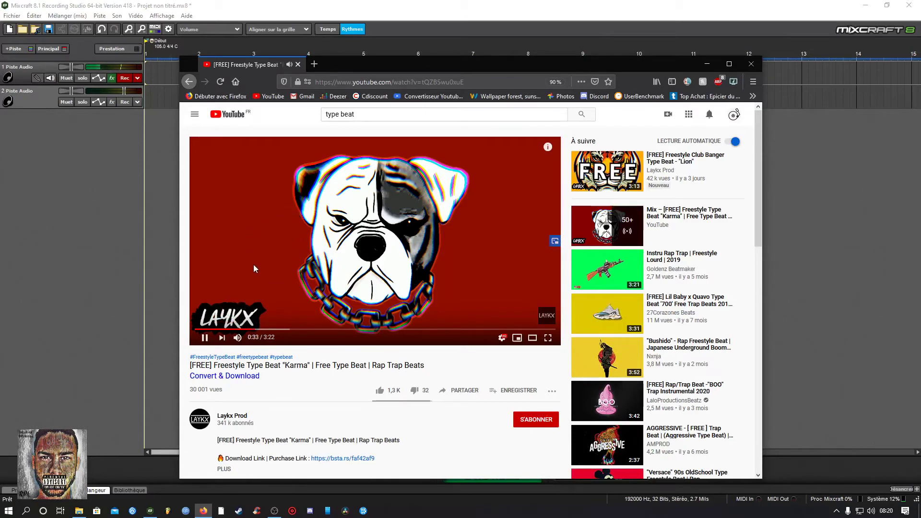
click(268, 263)
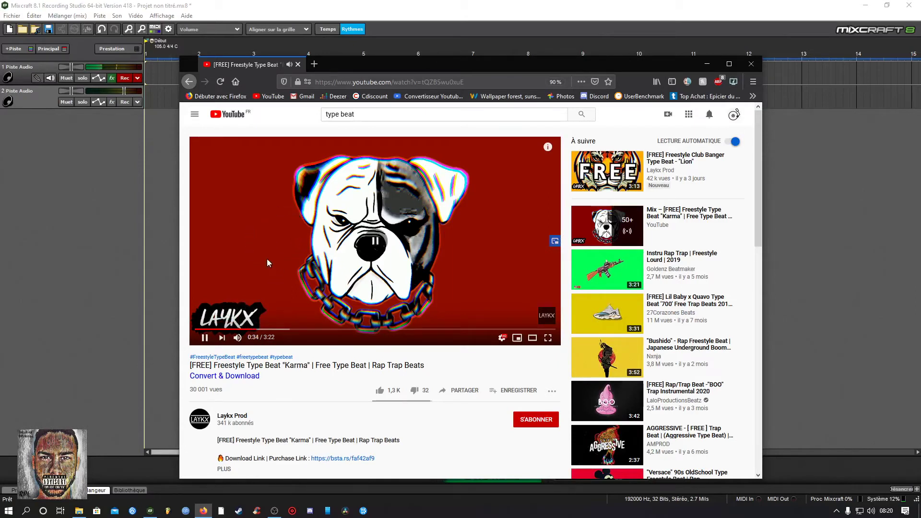
right_click(372, 82)
key(ctrl+c)
click(386, 109)
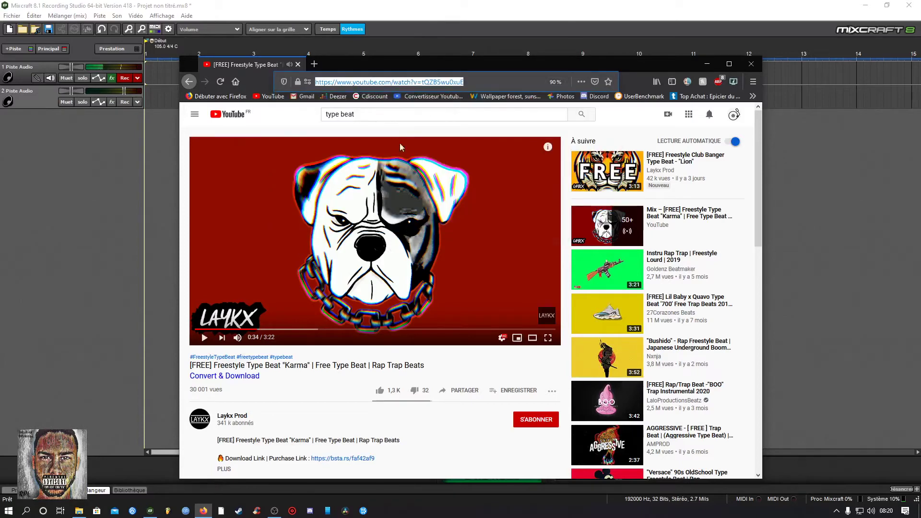
Convert the copied video link to MP3 on the mp3-youtube.download site and save the resulting file
click(427, 96)
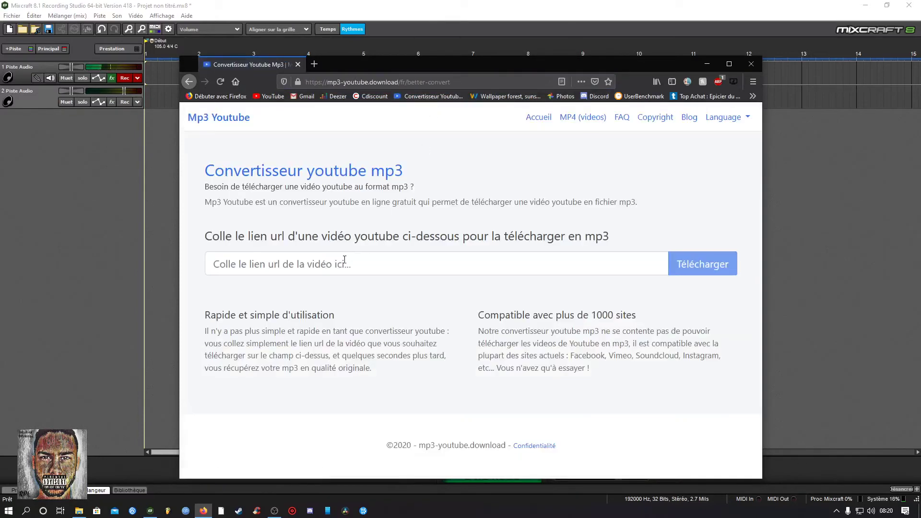
right_click(345, 262)
click(370, 301)
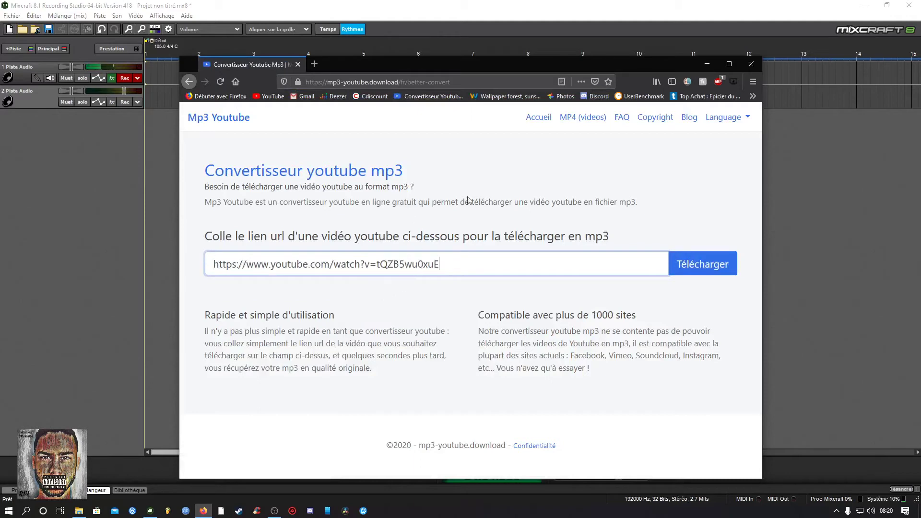
click(671, 263)
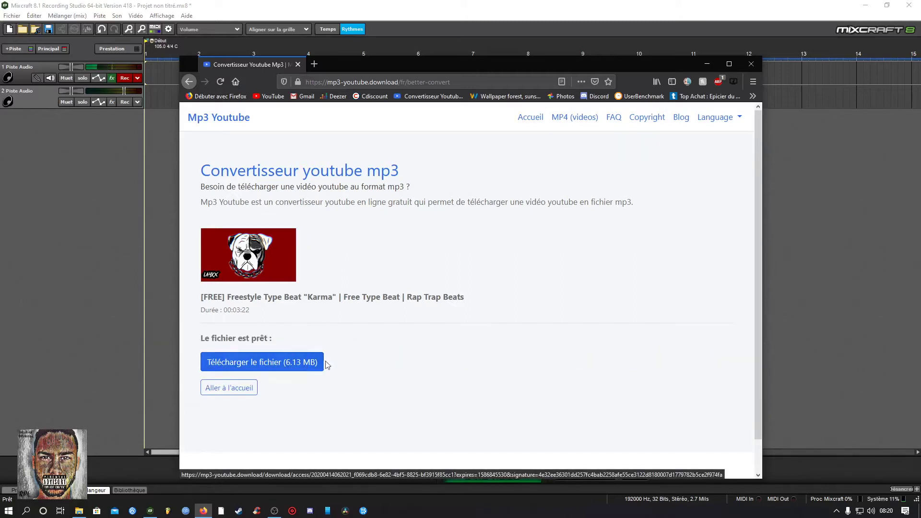
click(310, 365)
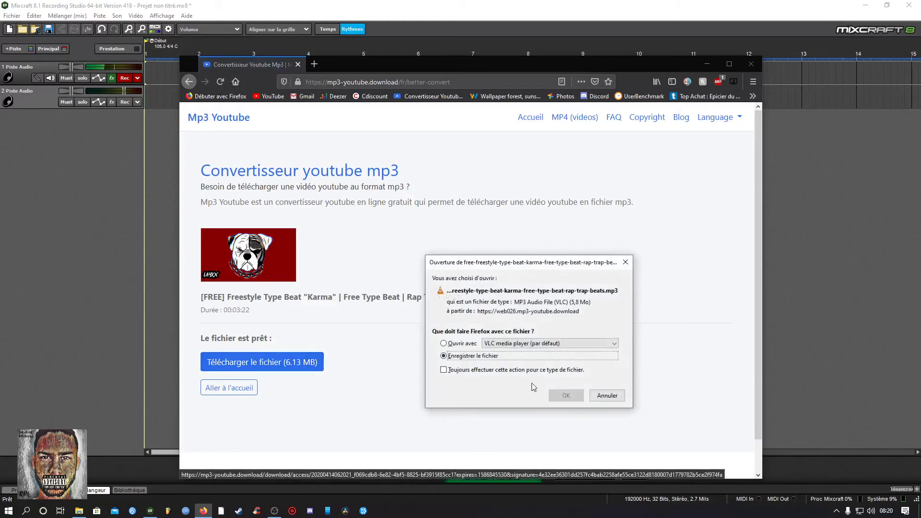
click(566, 395)
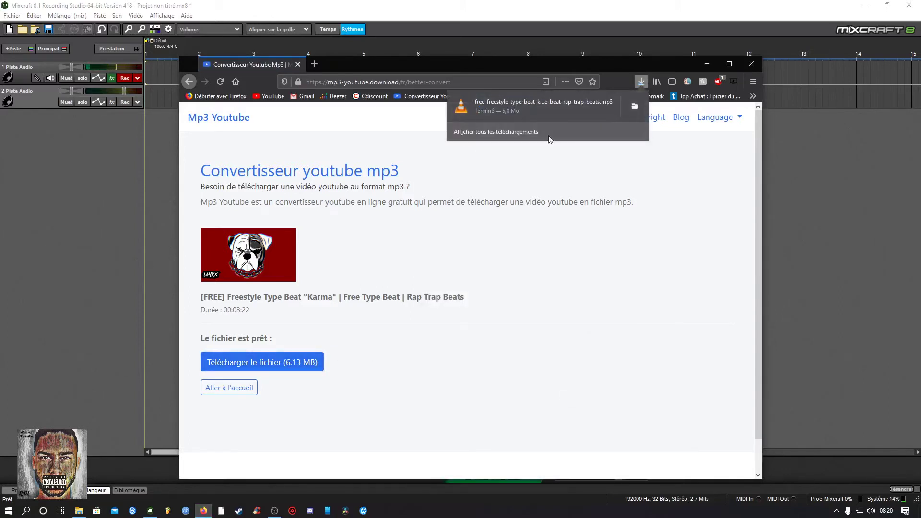
Import the downloaded MP3 into the second audio track in Mixcraft near the start of the timeline, and put the browser away
drag(502, 111, 154, 97)
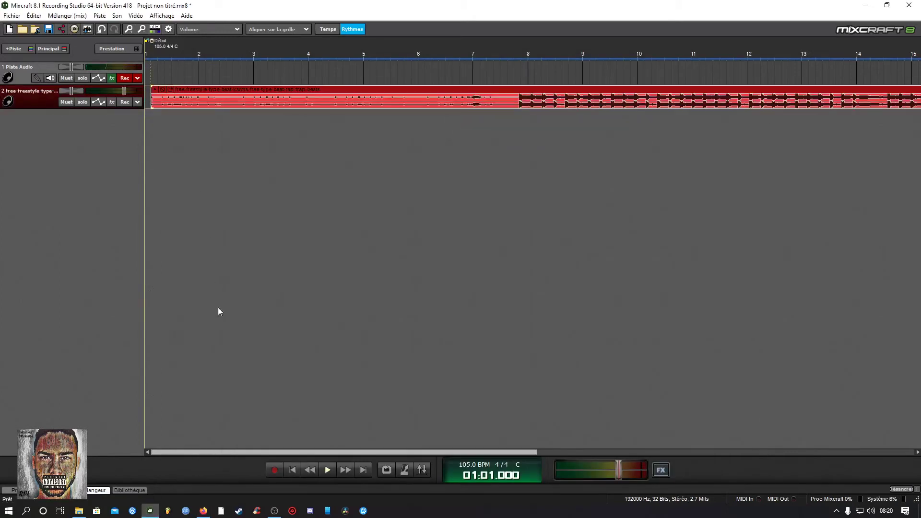
click(204, 510)
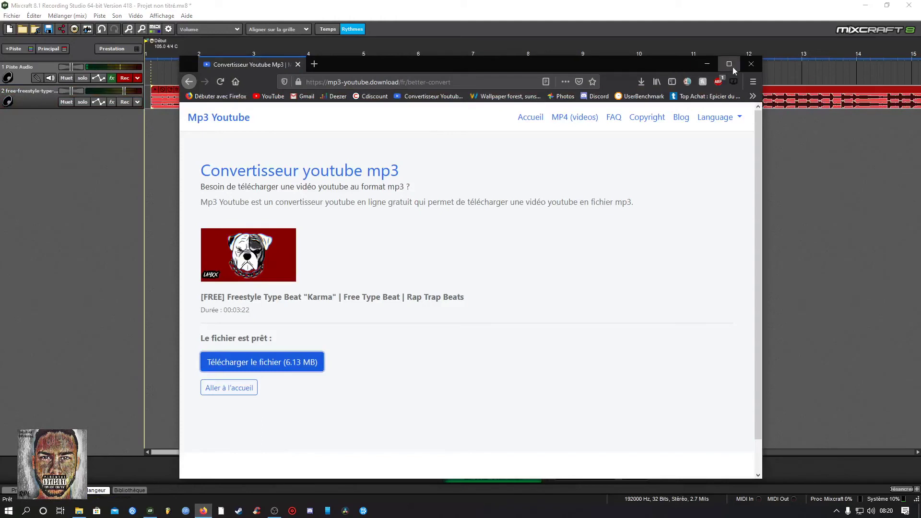
click(724, 58)
Listen to the imported beat from its start and again from measure 7, and stop the playback
click(151, 52)
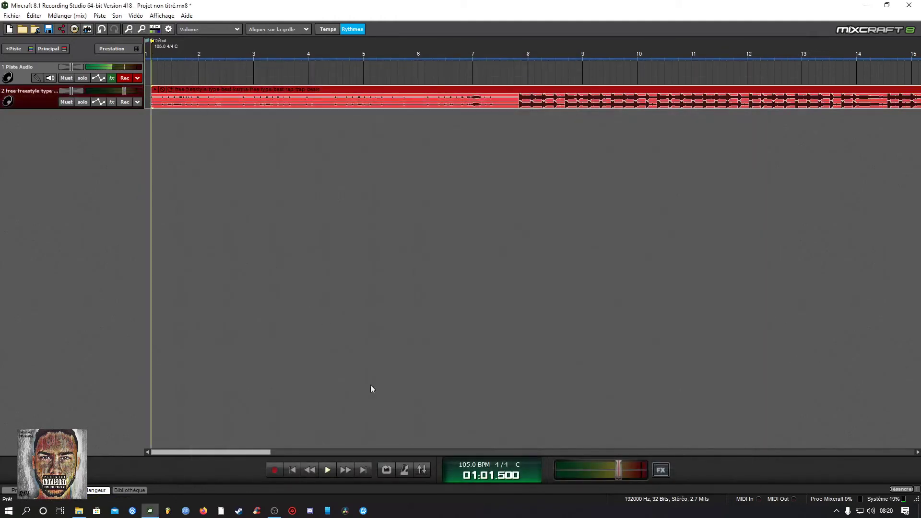
click(328, 470)
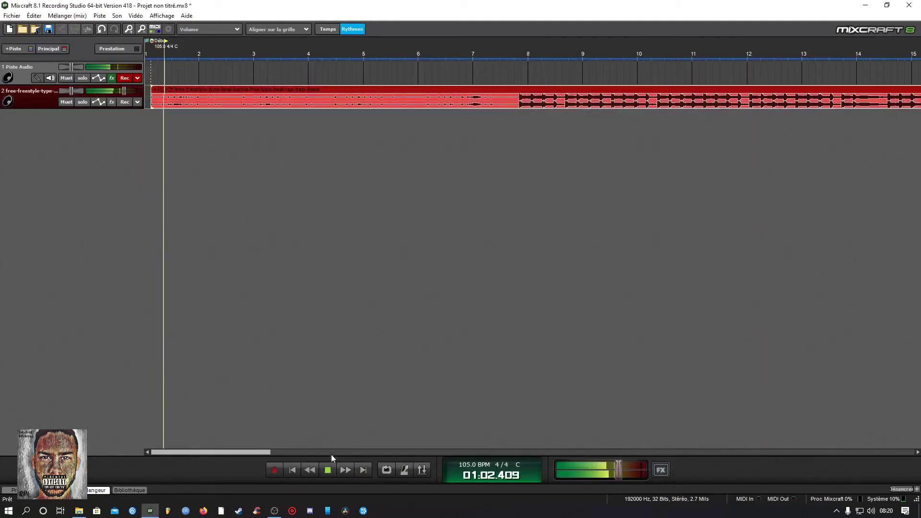
click(328, 470)
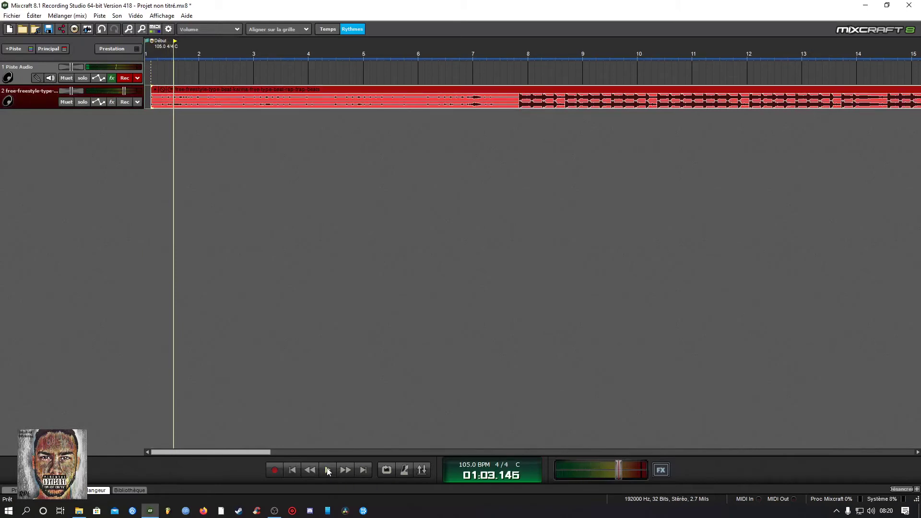
click(330, 470)
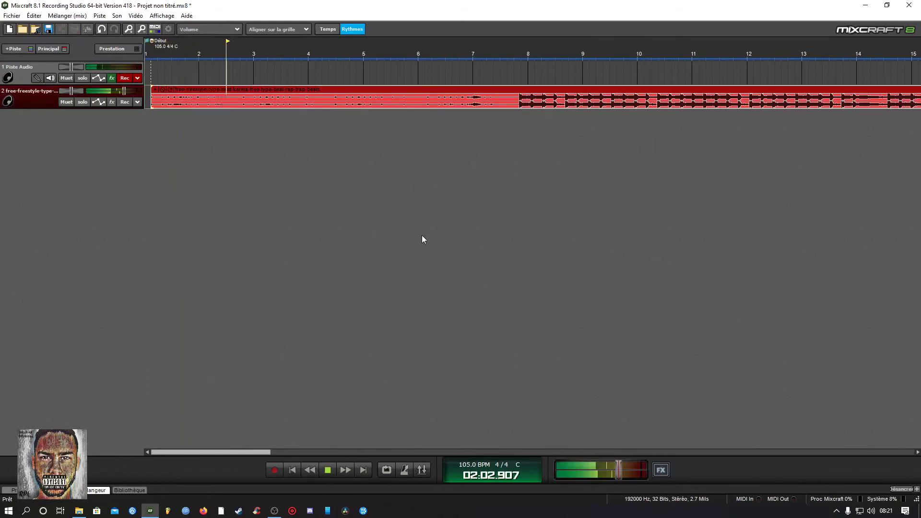
click(411, 48)
click(472, 53)
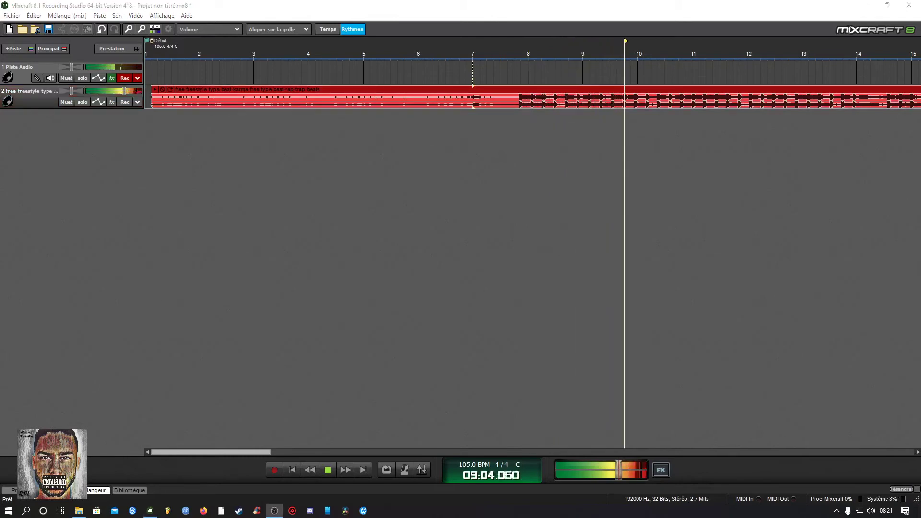
click(327, 470)
Show the mixer and lower the imported beat track's volume to about -5.5 dB while checking its playback
click(92, 490)
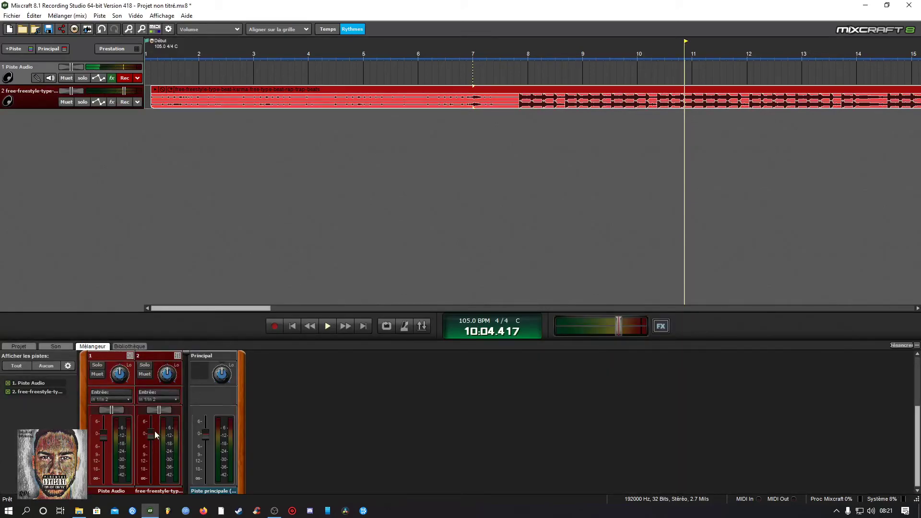
click(327, 326)
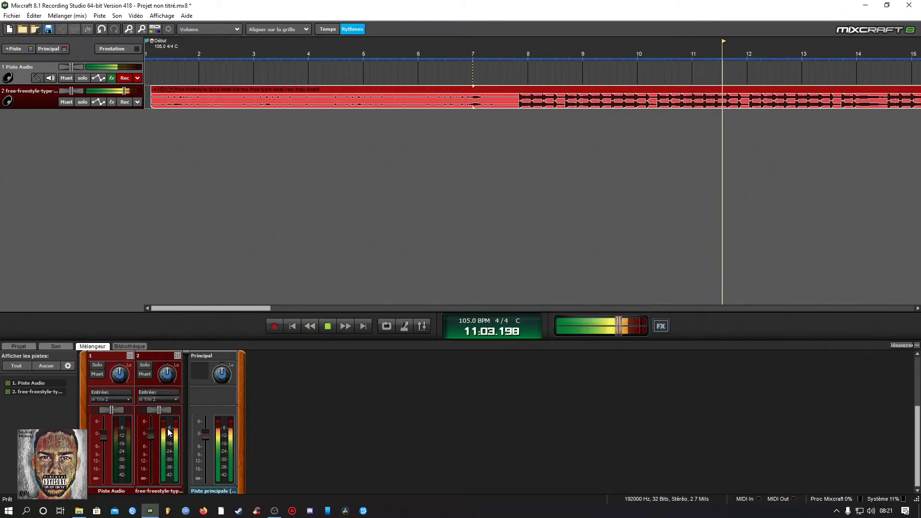
key(space)
drag(150, 434, 150, 446)
click(332, 327)
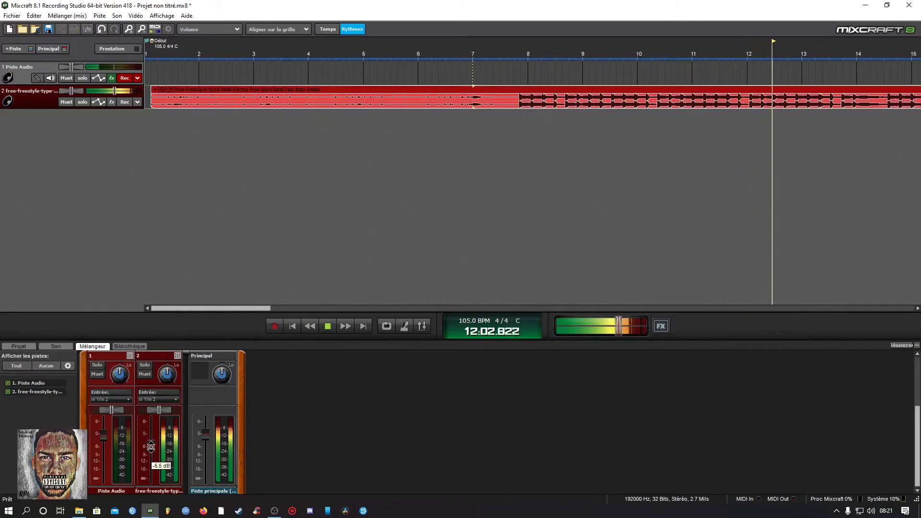
Stop the beat playback and record a short vocal take on the first audio track, from measure 7 to just past measure 9
mouse_move(151, 447)
click(327, 326)
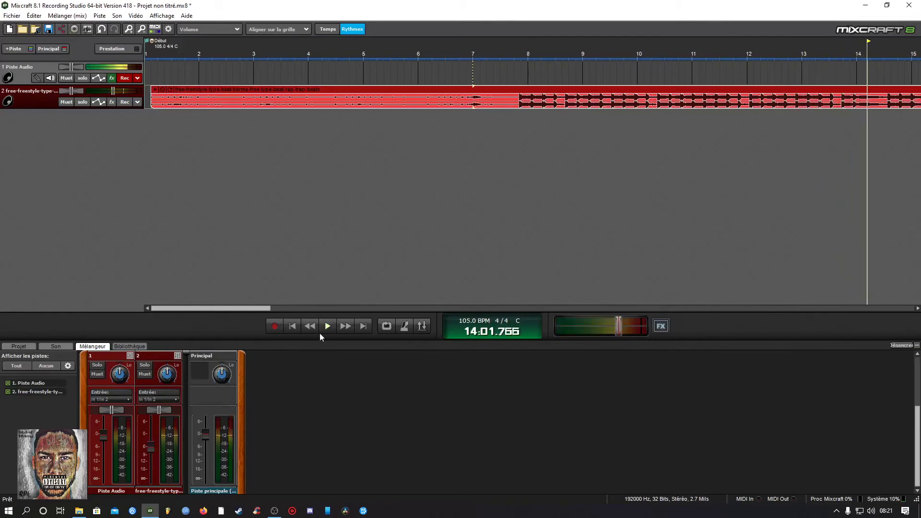
mouse_move(152, 447)
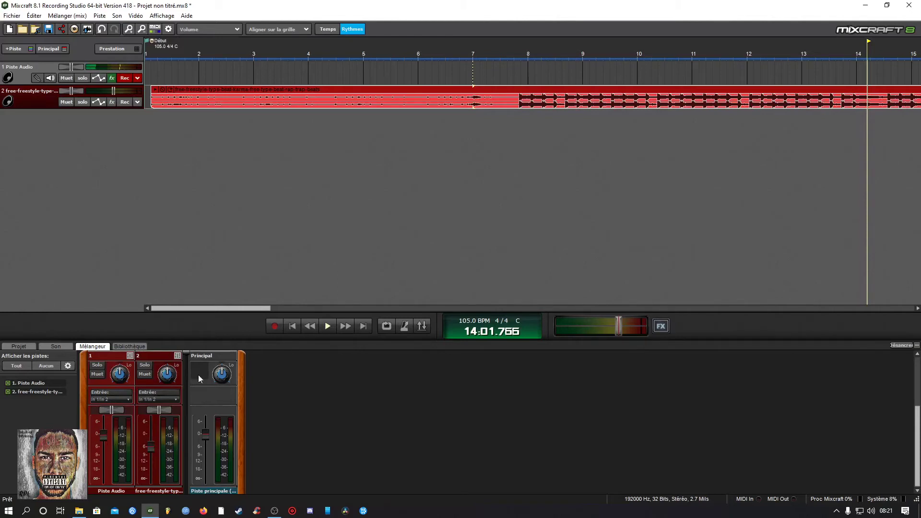
click(473, 74)
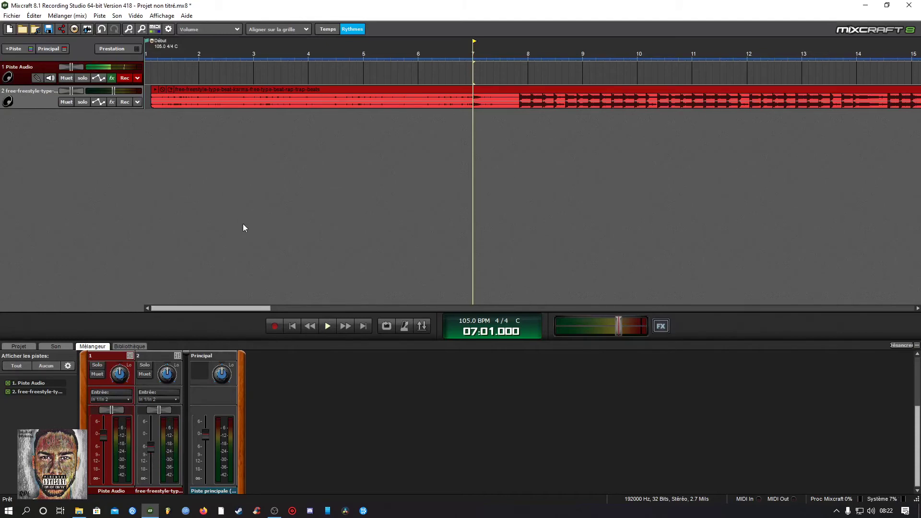
key(r)
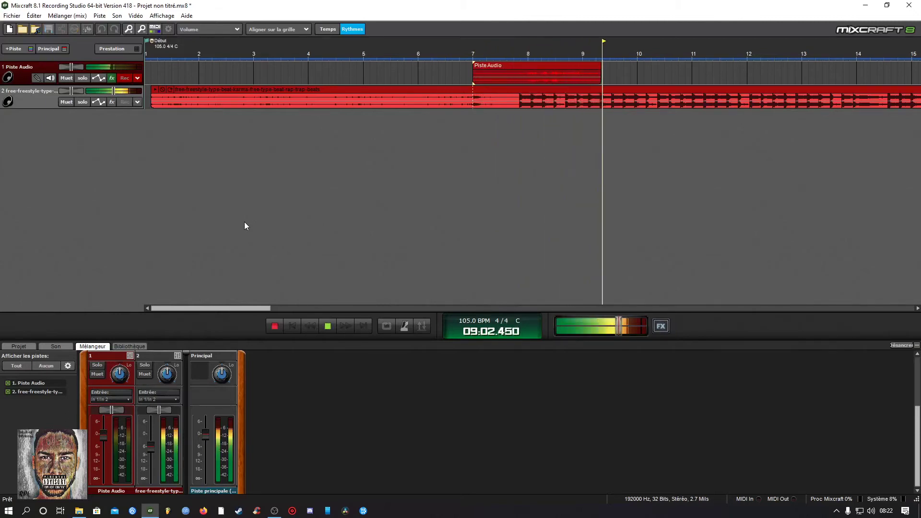
key(space)
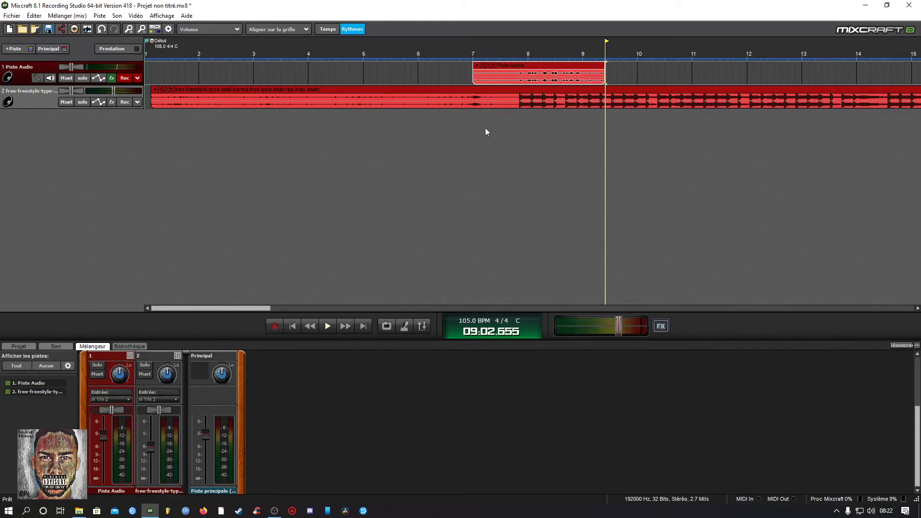
Listen to the recorded vocal over the beat, starting shortly before measure 8
click(516, 60)
click(330, 325)
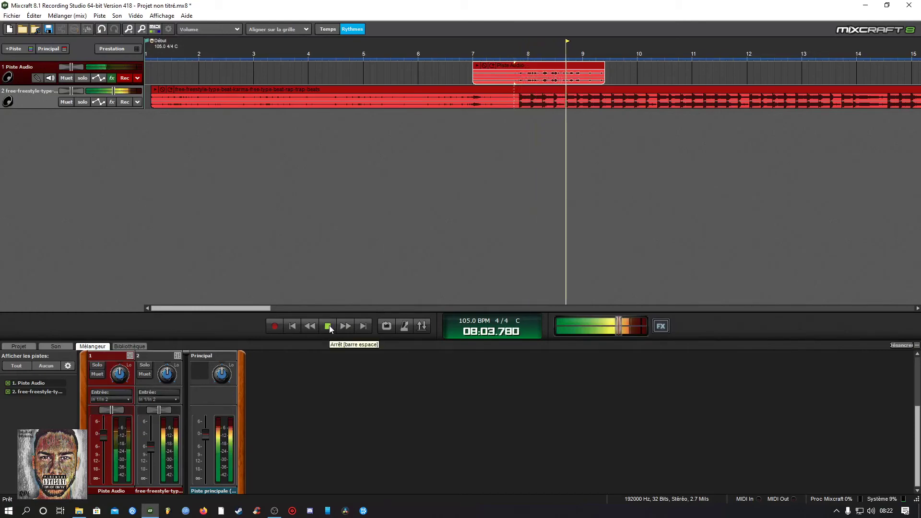
click(329, 325)
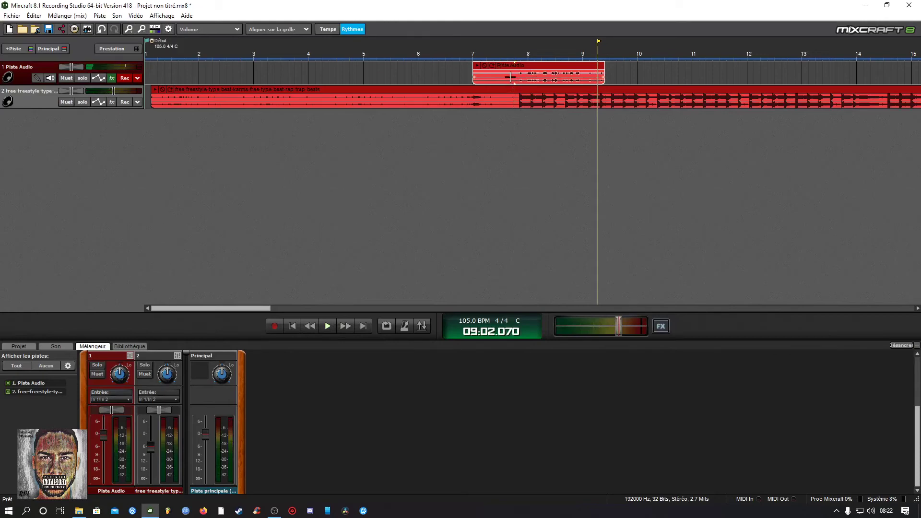
Move the recorded vocal clip earlier so it starts at about measure 6.6 on the first track
mouse_move(528, 71)
mouse_down()
mouse_move(220, 70)
mouse_move(606, 64)
mouse_move(521, 75)
mouse_up()
click(516, 64)
drag(514, 70, 495, 72)
Paste a copy of the vocal clip after the original on the same track and move it to overlap the original's end
right_click(495, 72)
click(522, 142)
right_click(597, 68)
click(623, 138)
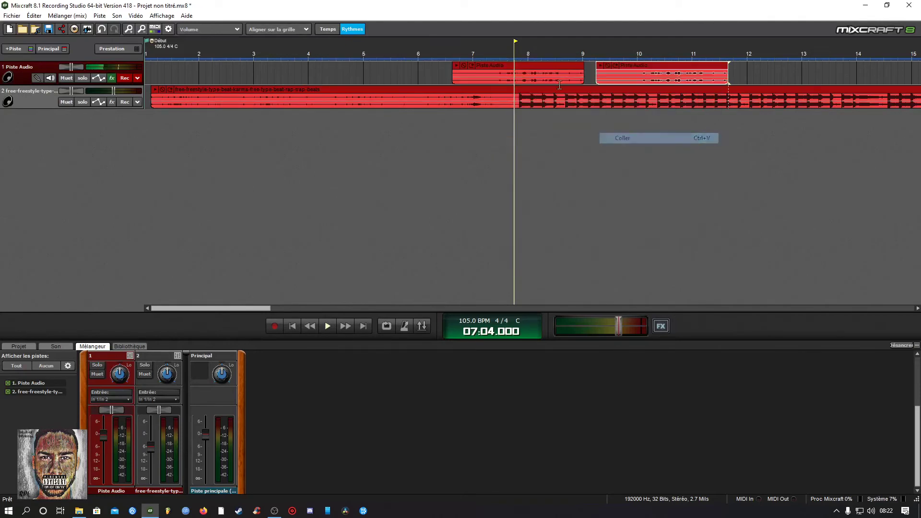
drag(653, 67, 620, 67)
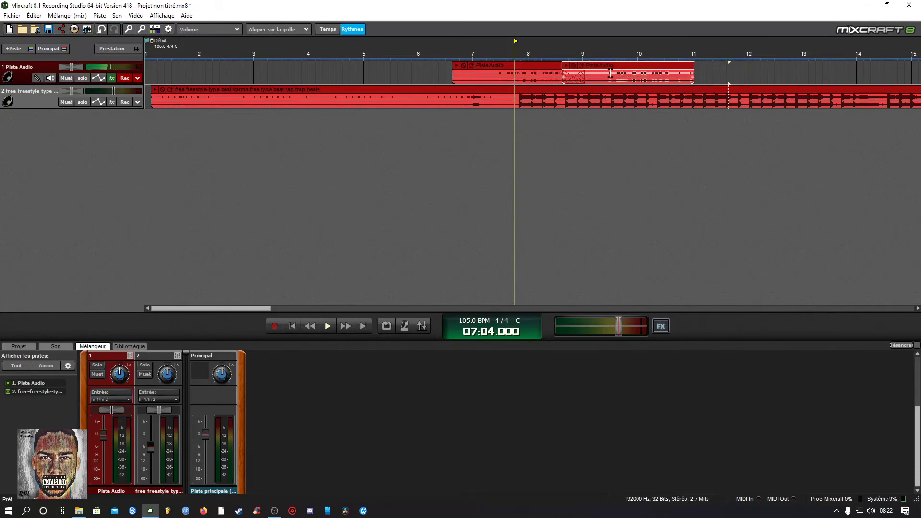
Open the copied vocal clip in the sound editor and set the timeline snapping to 1/16 triplet notes
click(617, 71)
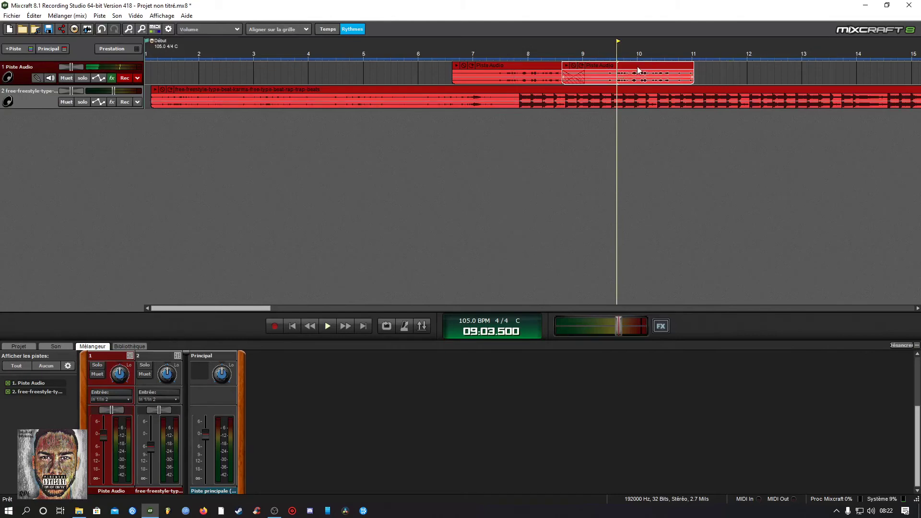
double_click(636, 70)
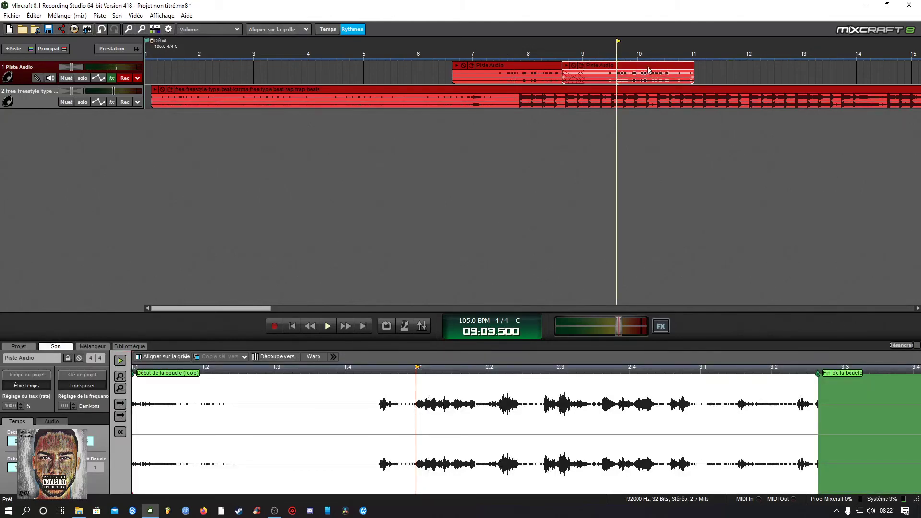
click(261, 29)
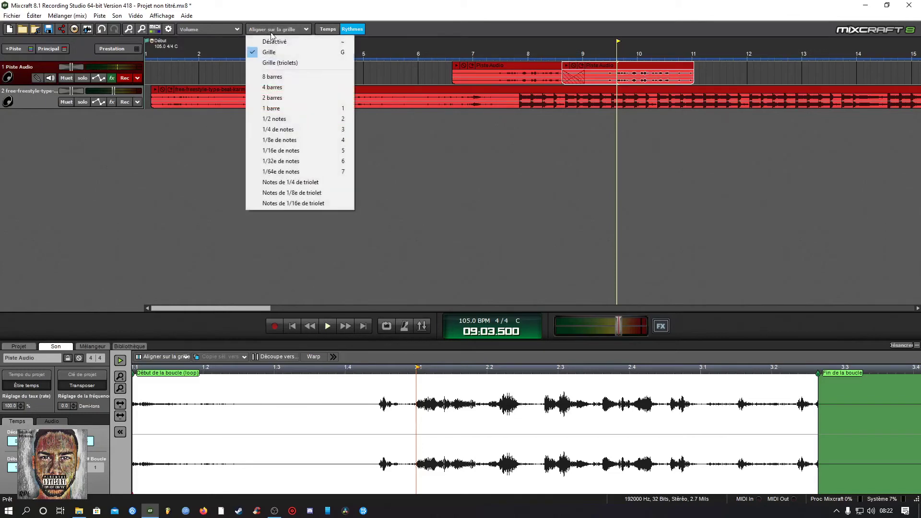
click(295, 204)
Trim the quiet beginning off the copied vocal clip and place its start shortly before measure 10
drag(620, 68, 660, 67)
drag(605, 74, 686, 72)
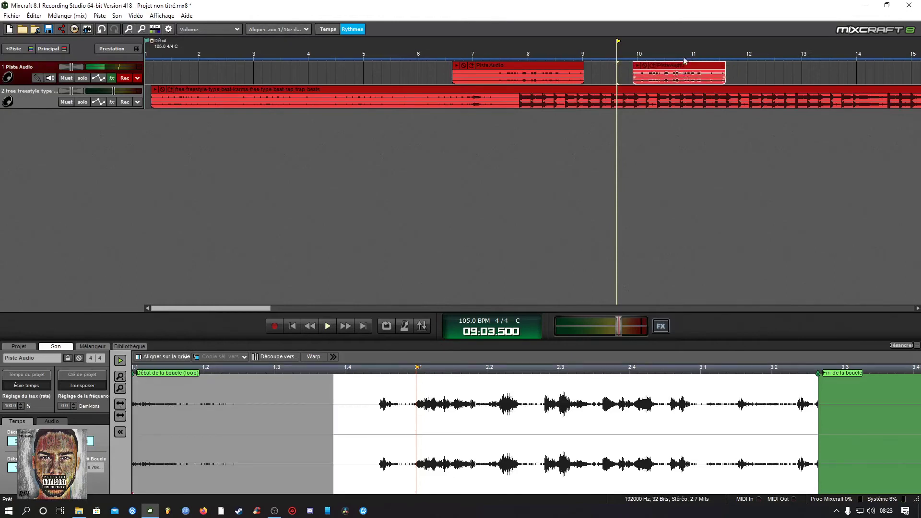
drag(235, 309, 260, 309)
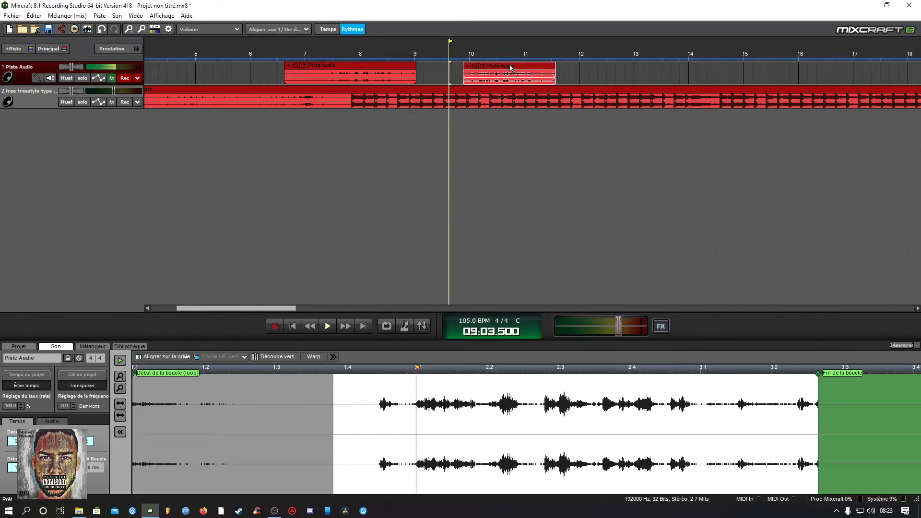
drag(509, 67, 497, 67)
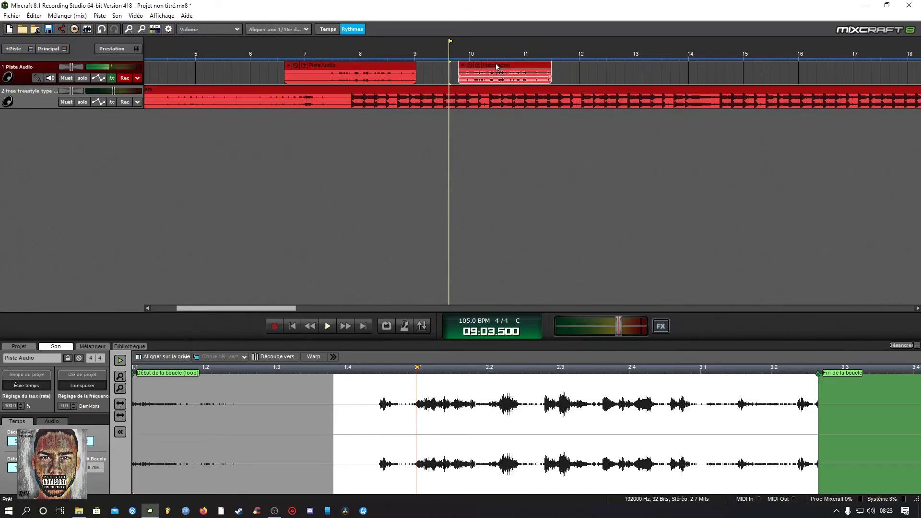
Copy the trimmed vocal clip and paste it at measure 12 on the first track
right_click(499, 70)
click(528, 155)
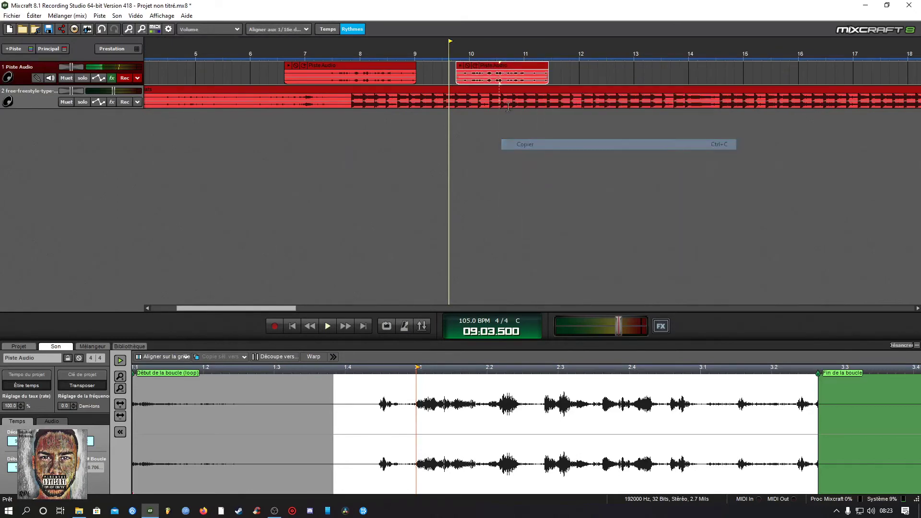
right_click(579, 70)
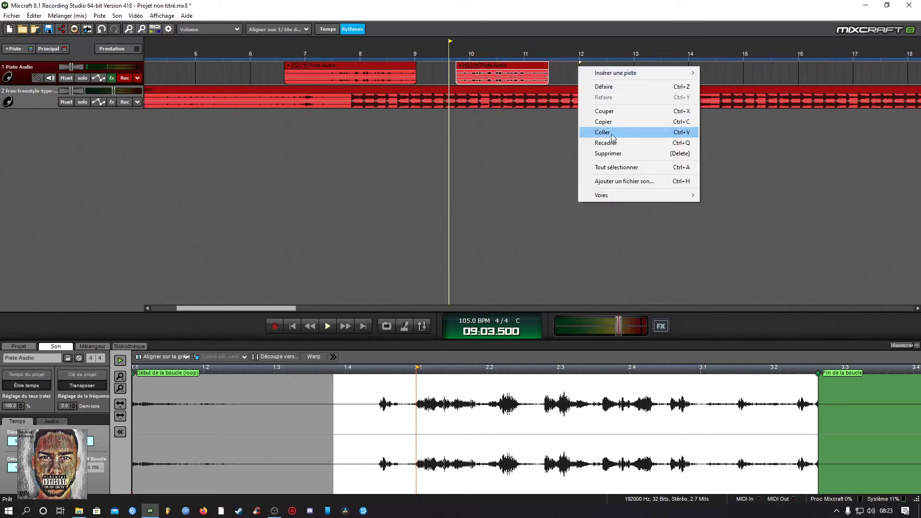
click(616, 130)
Delete both copied vocal clips that follow the original on the first track
right_click(629, 68)
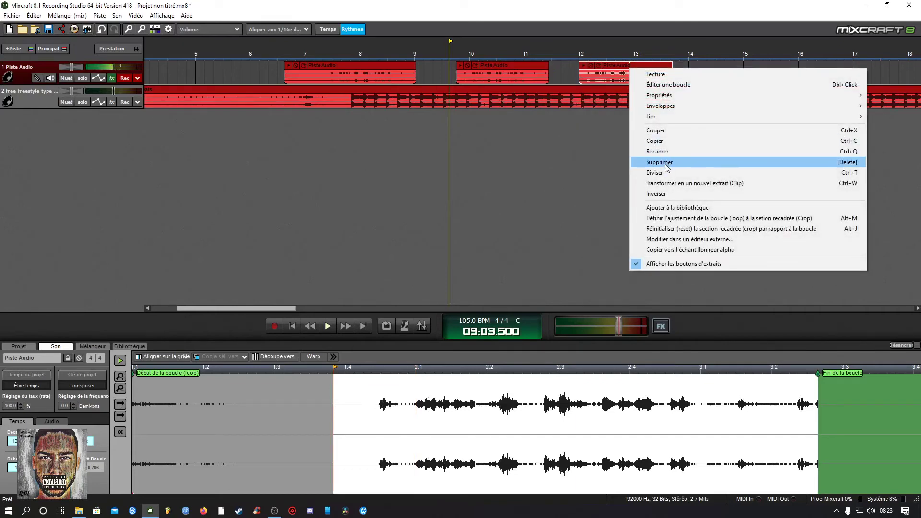
click(666, 162)
right_click(515, 70)
click(541, 166)
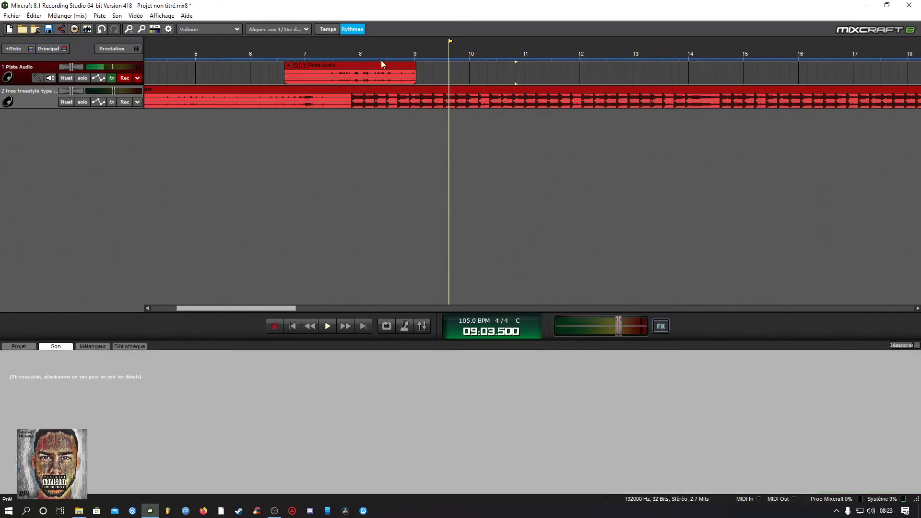
Listen to the original vocal clip over the beat from just after measure 7
click(314, 48)
click(327, 326)
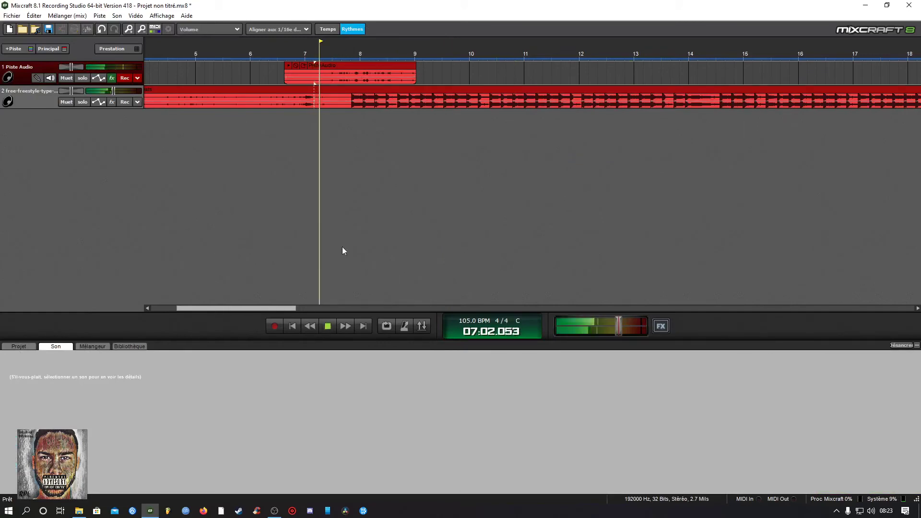
click(329, 325)
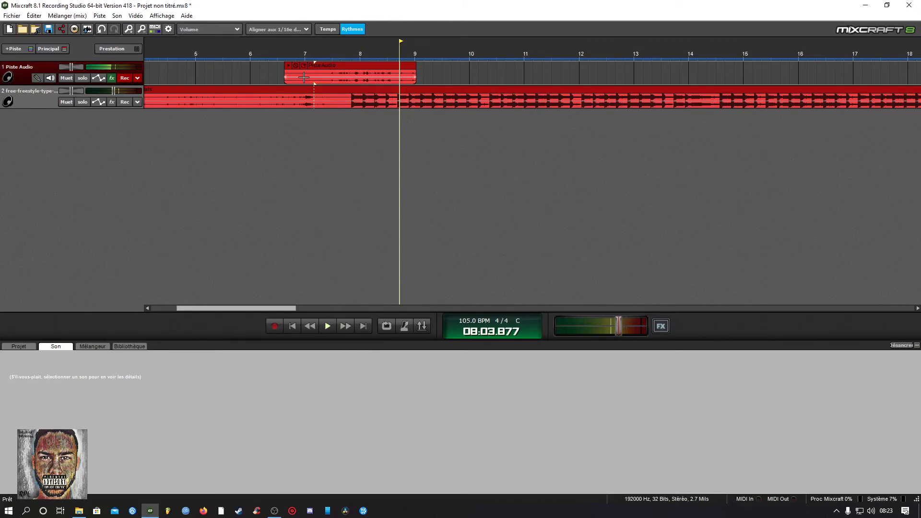
Increase the height of the first audio track and duplicate the track
drag(57, 84, 58, 126)
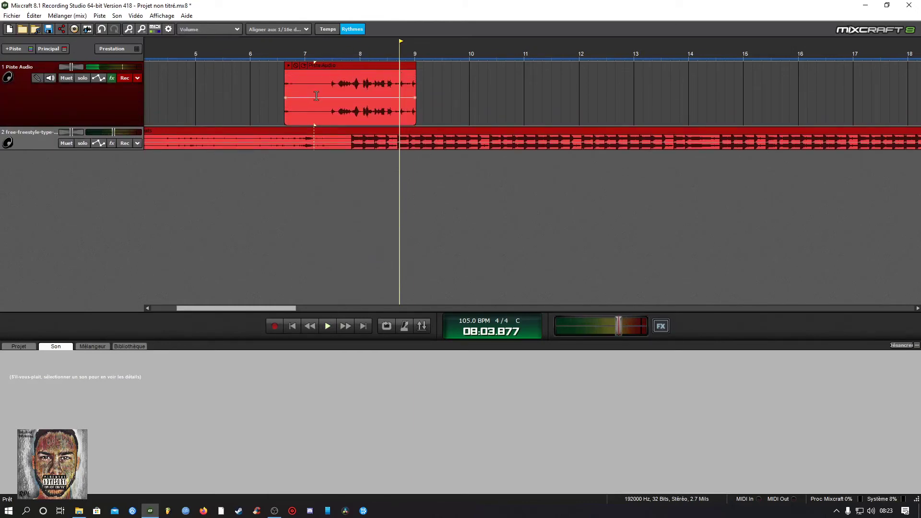
click(328, 51)
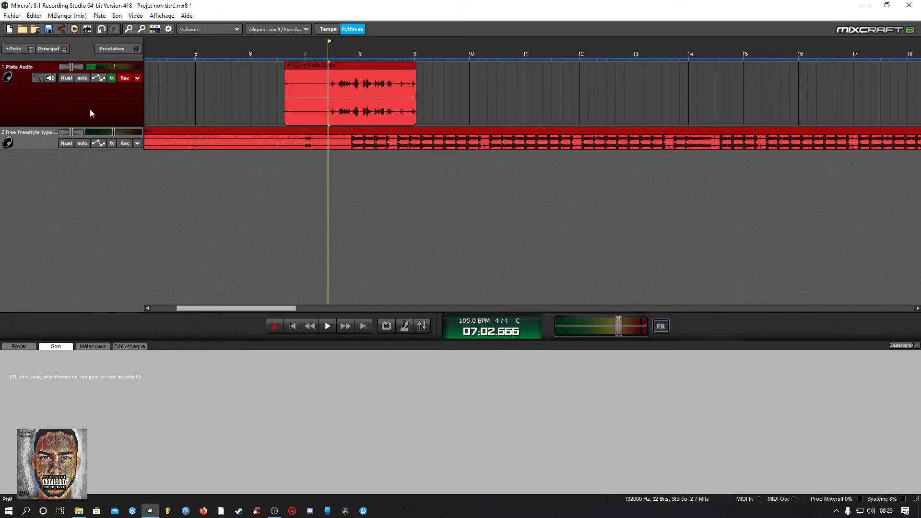
right_click(61, 103)
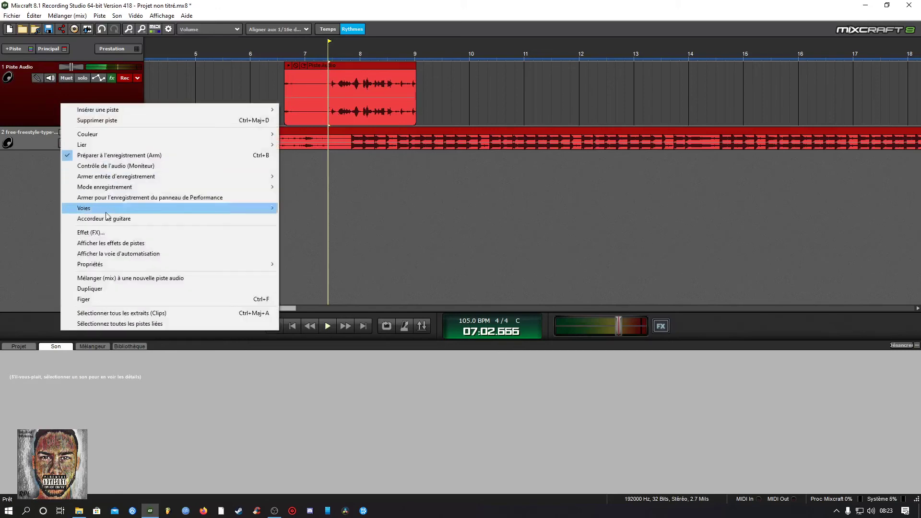
click(92, 288)
Delete the vocal clip on the duplicated track and rename that track "back"
right_click(333, 144)
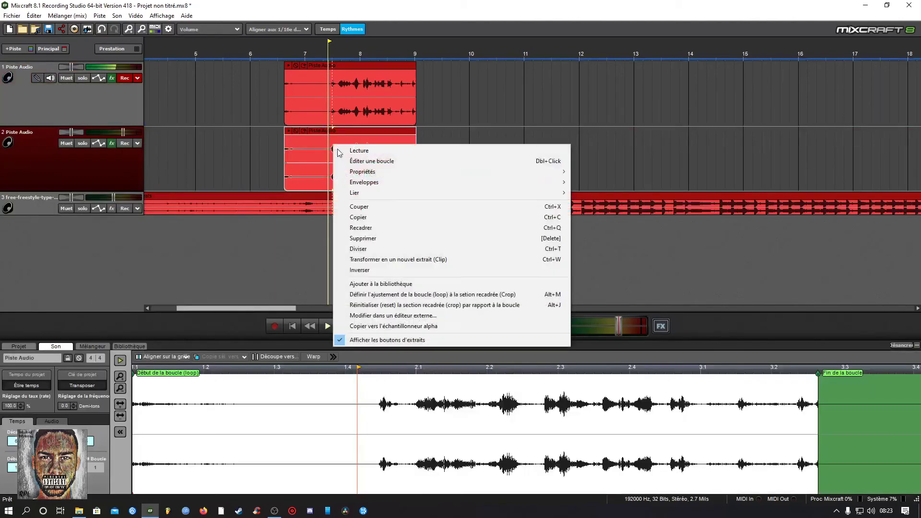
click(378, 238)
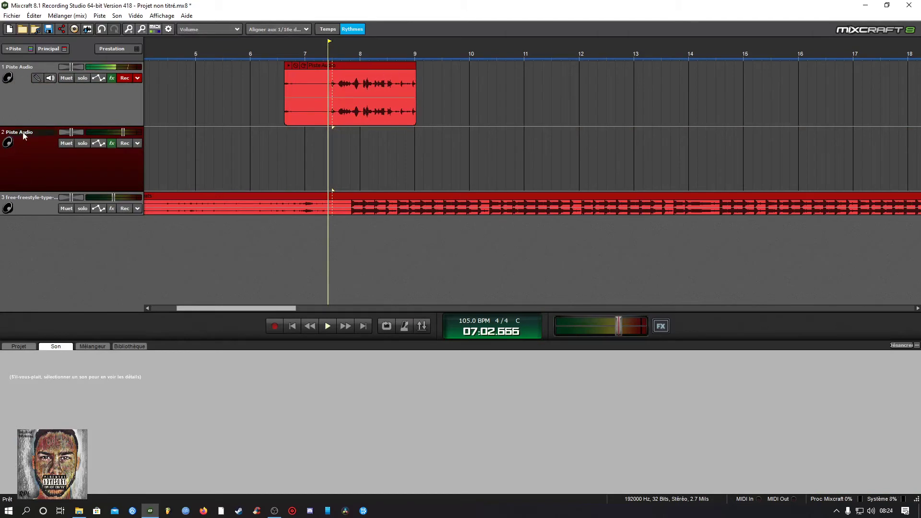
text(back)
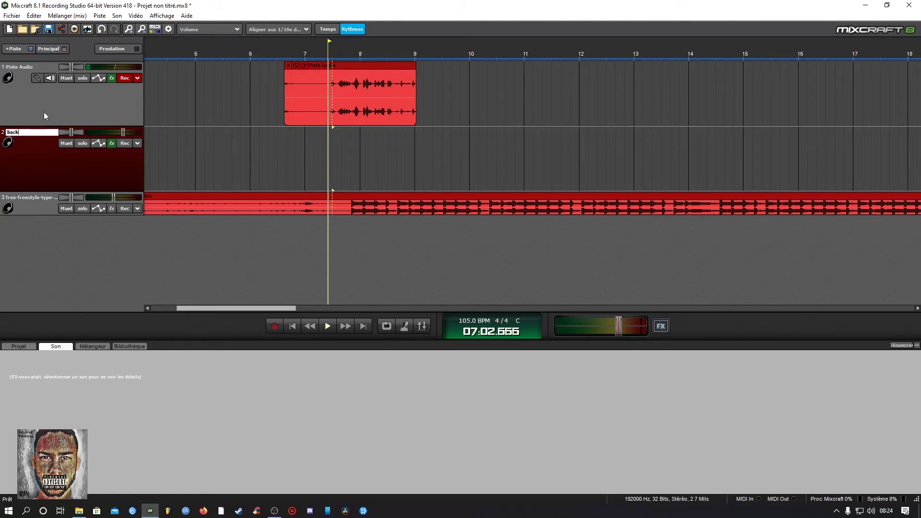
key(Return)
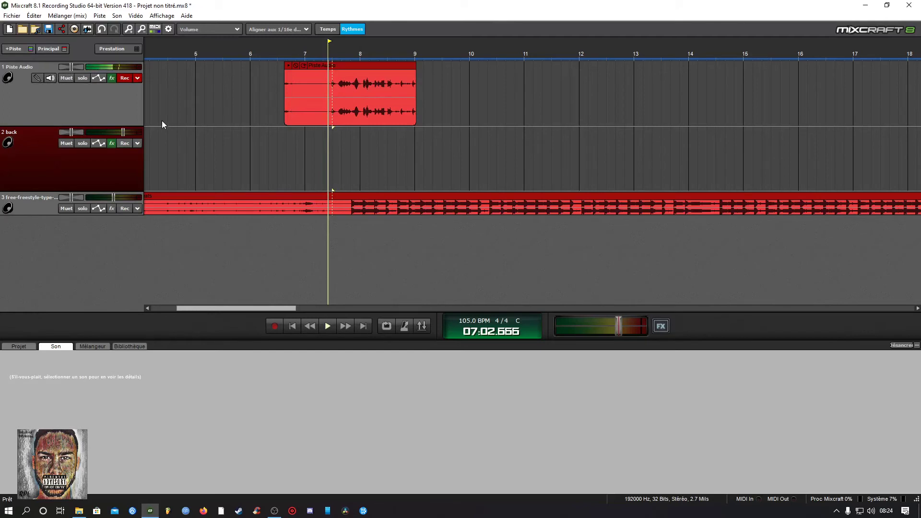
Arm the "back" track, record a short take on it from about measure 6.4, and play the take back
click(276, 151)
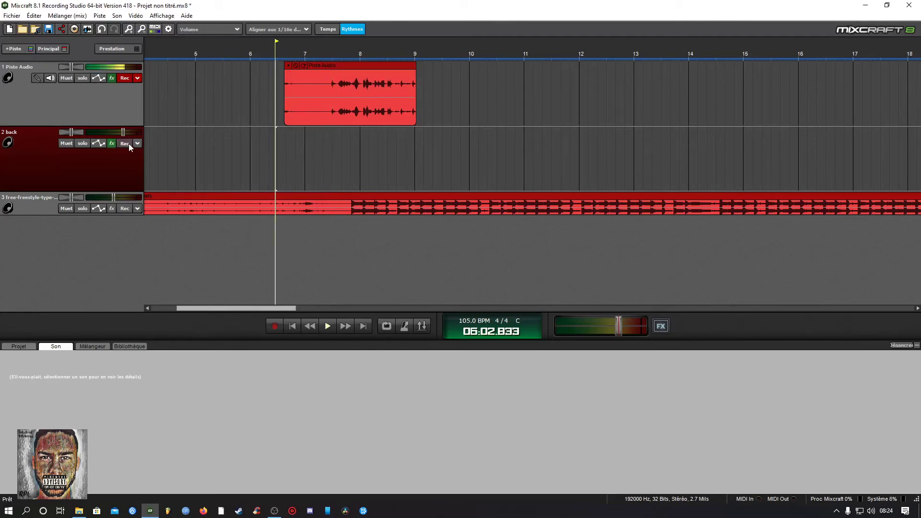
click(124, 144)
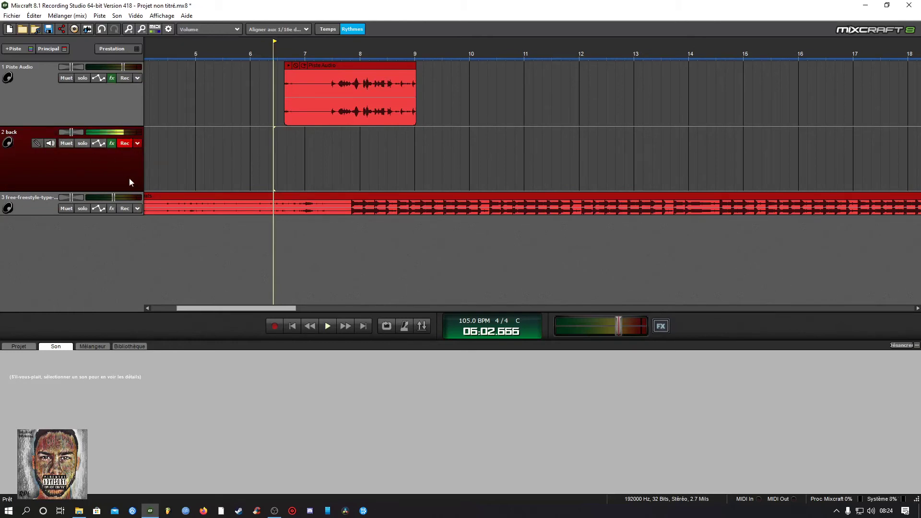
key(r)
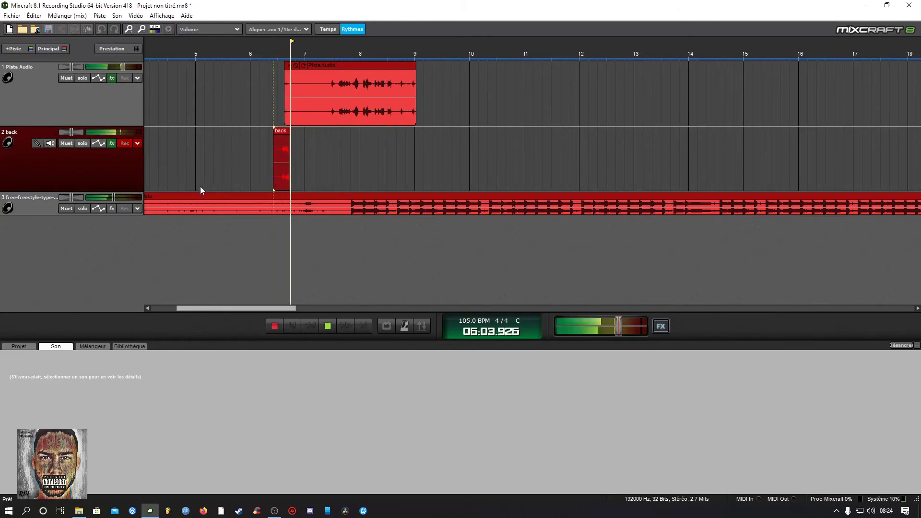
key(space)
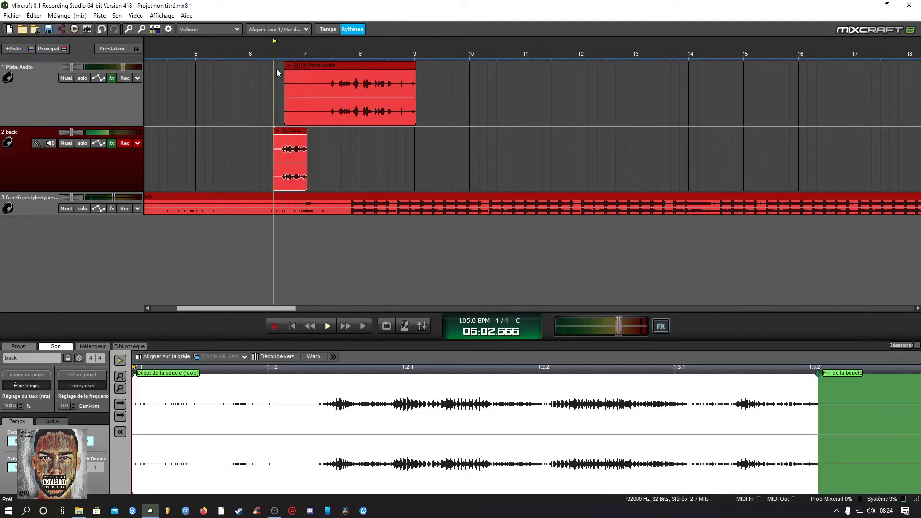
click(328, 326)
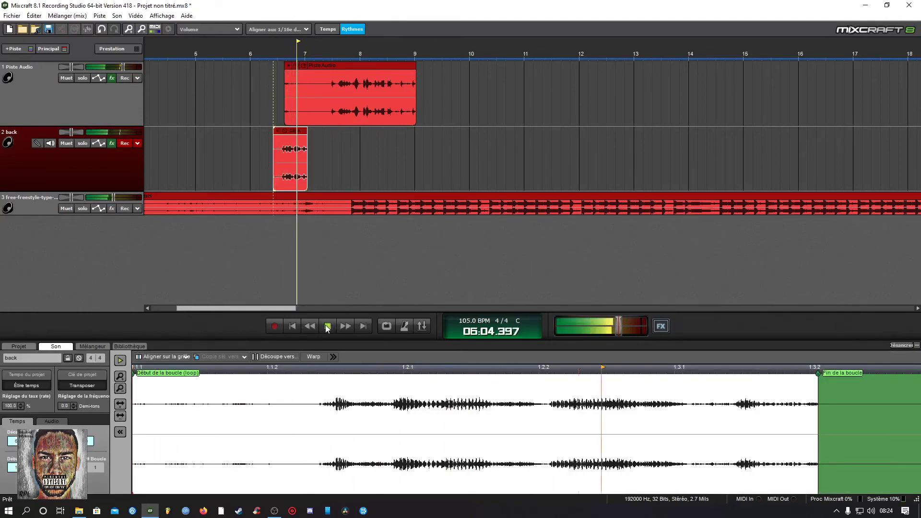
click(328, 326)
Move the short take on the "back" track to just after measure 7 and delete it
right_click(287, 164)
key(Escape)
drag(301, 174, 338, 175)
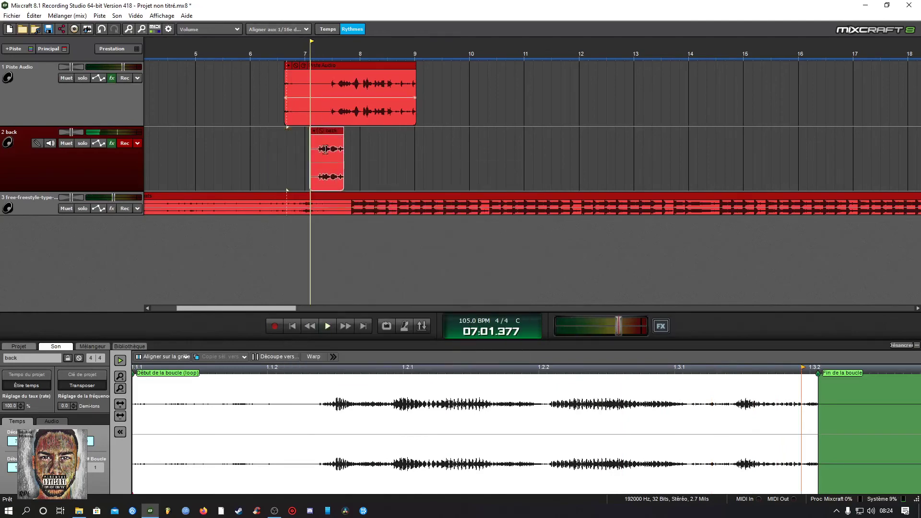
right_click(340, 176)
click(355, 251)
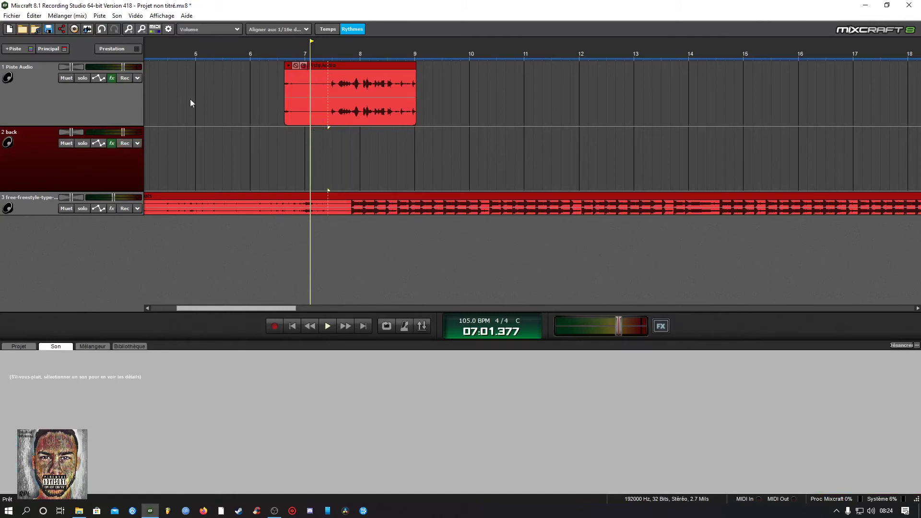
click(23, 67)
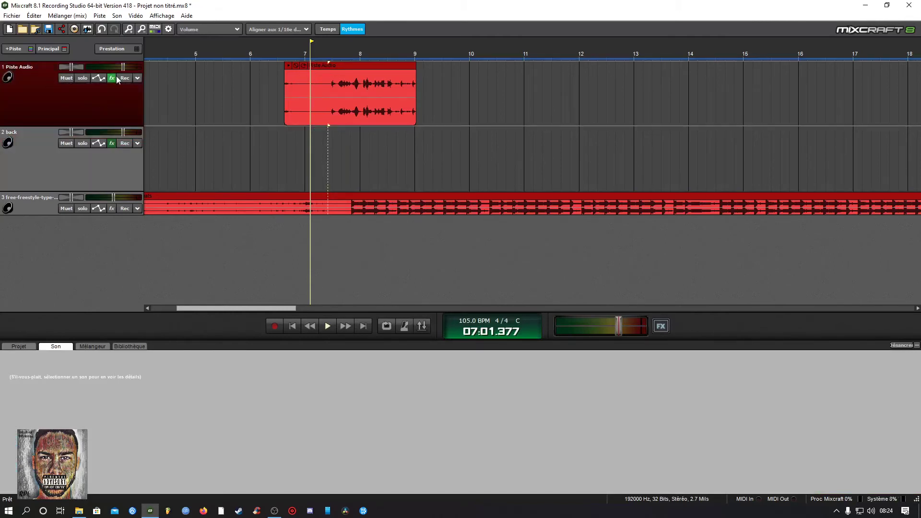
click(112, 79)
click(513, 119)
right_click(75, 98)
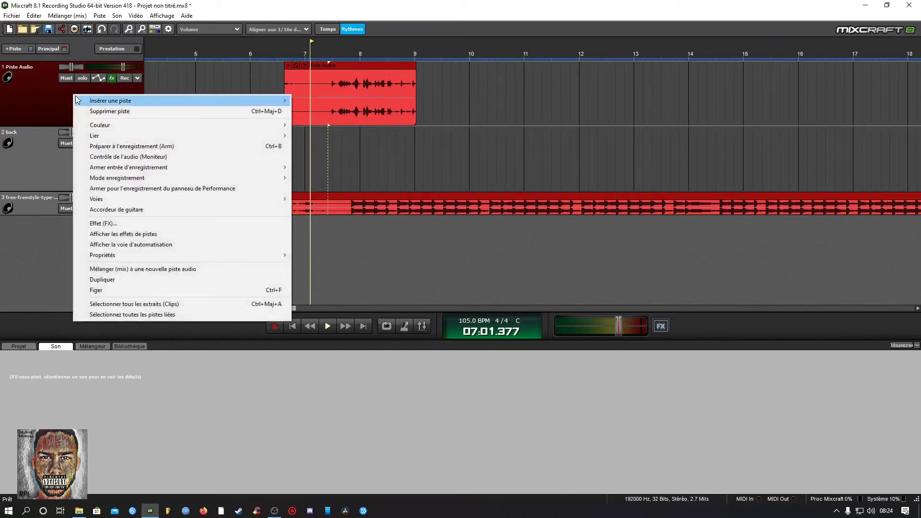
click(59, 103)
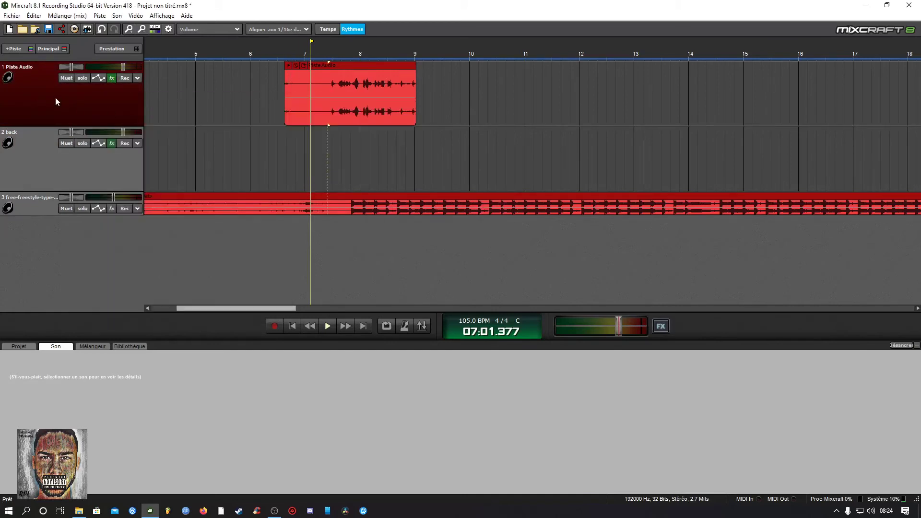
Reduce the height of the first audio track and set its recording mode to overdub (Surimpression)
click(292, 55)
click(320, 55)
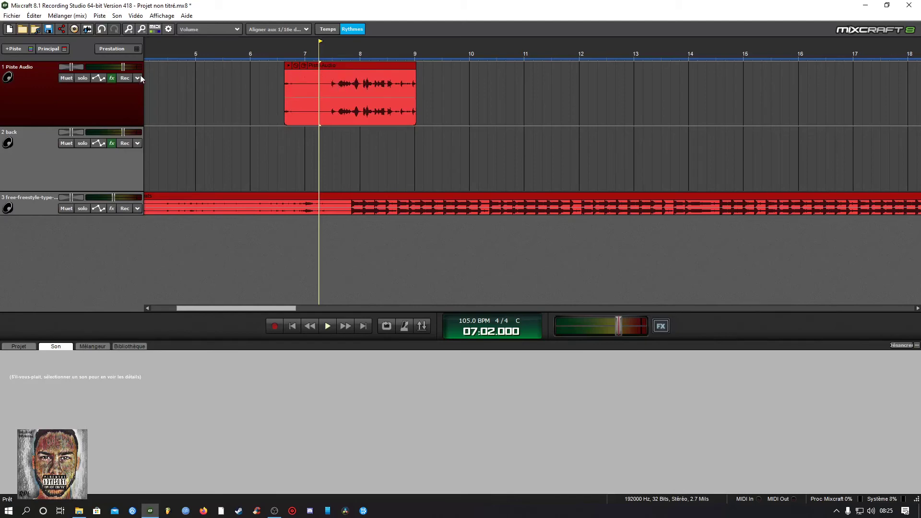
drag(50, 125, 52, 91)
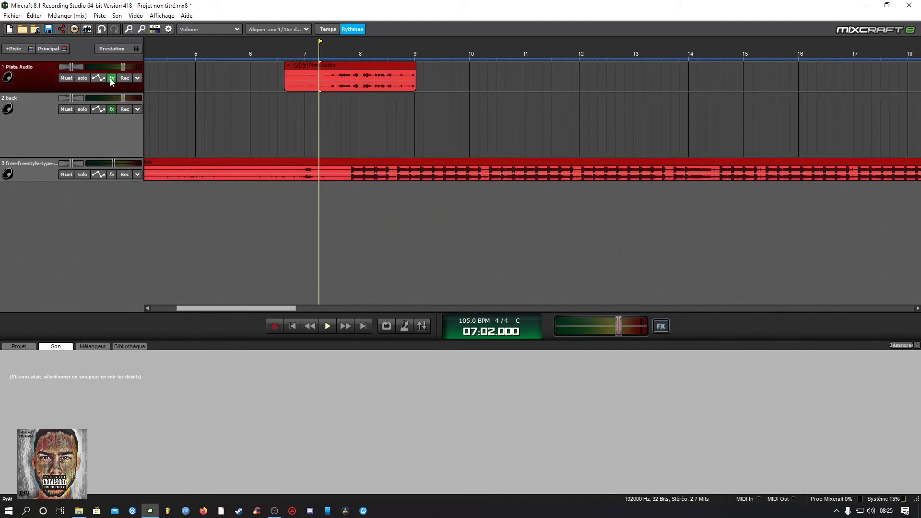
right_click(32, 82)
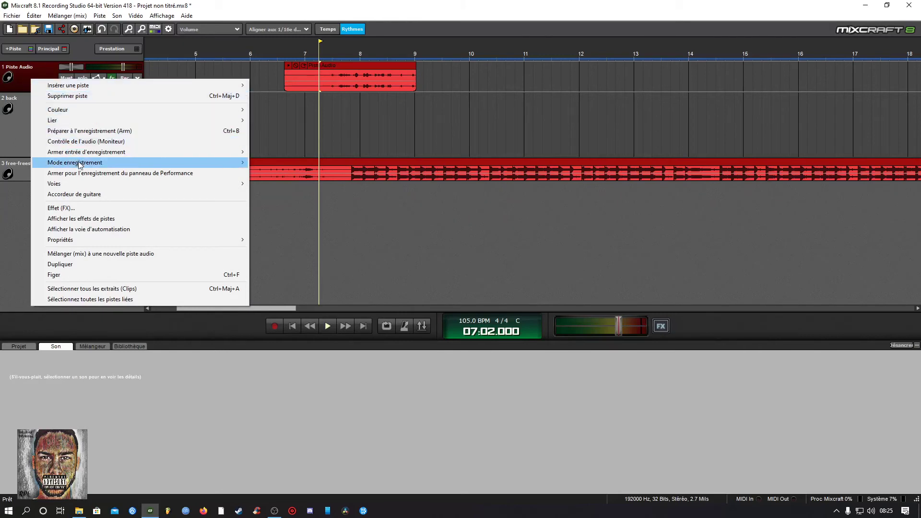
mouse_move(79, 165)
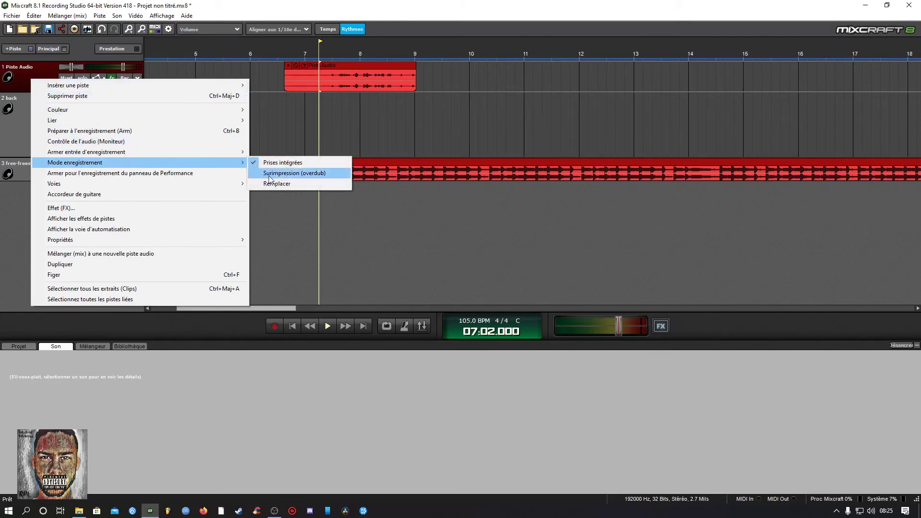
click(288, 174)
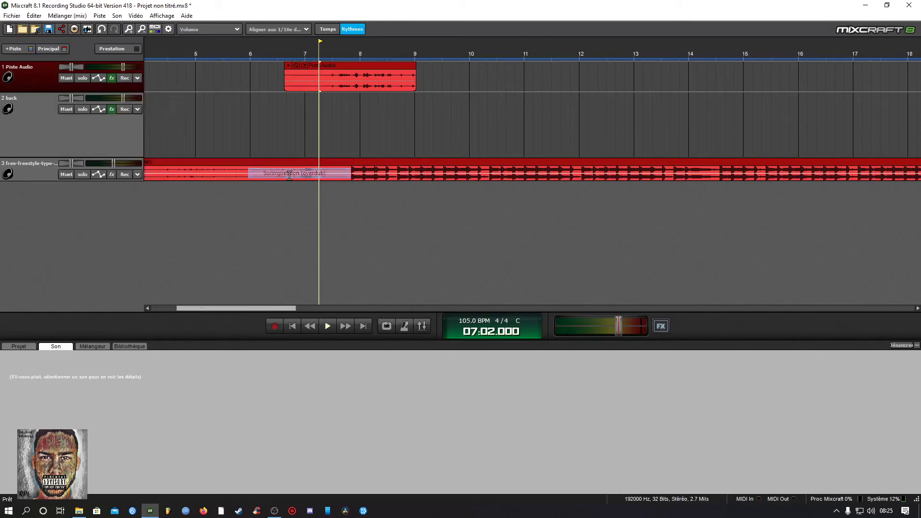
Arm the first audio track, record a short overdub take from 7:02, and play it back from about measure 7.5
click(125, 78)
key(r)
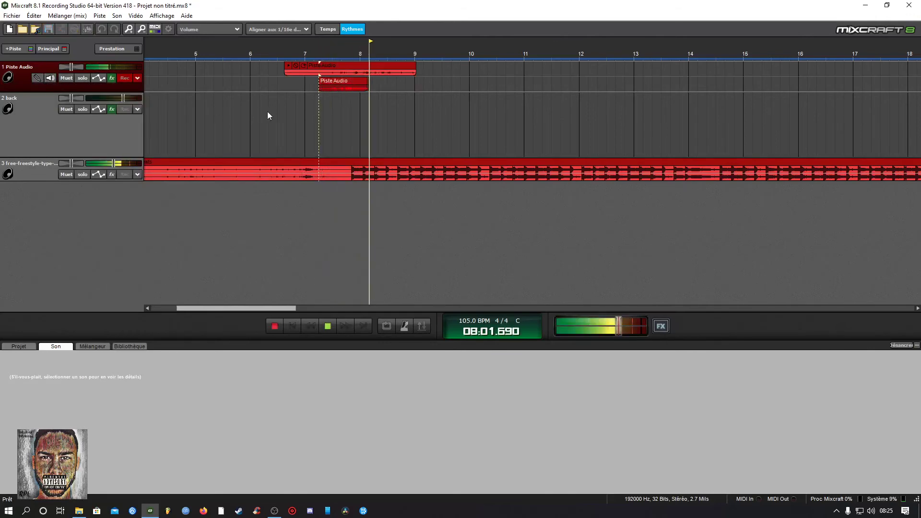
key(space)
click(331, 47)
key(space)
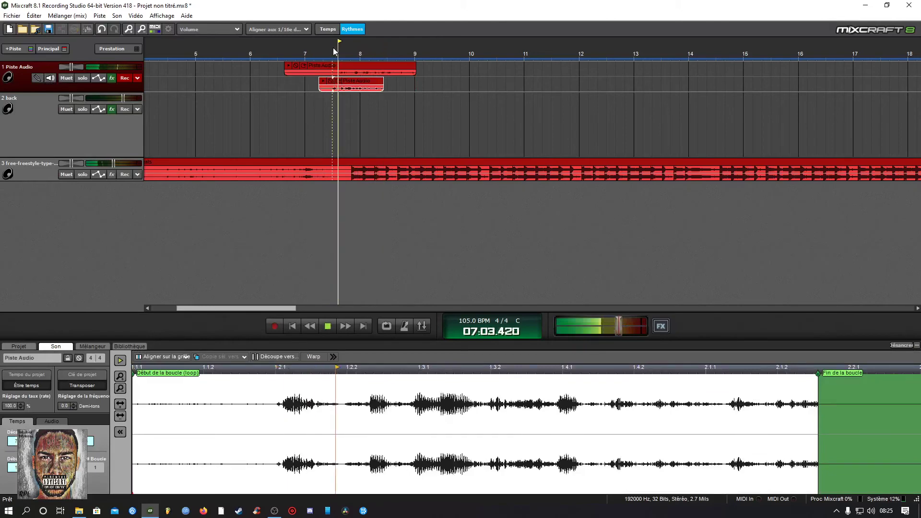
key(space)
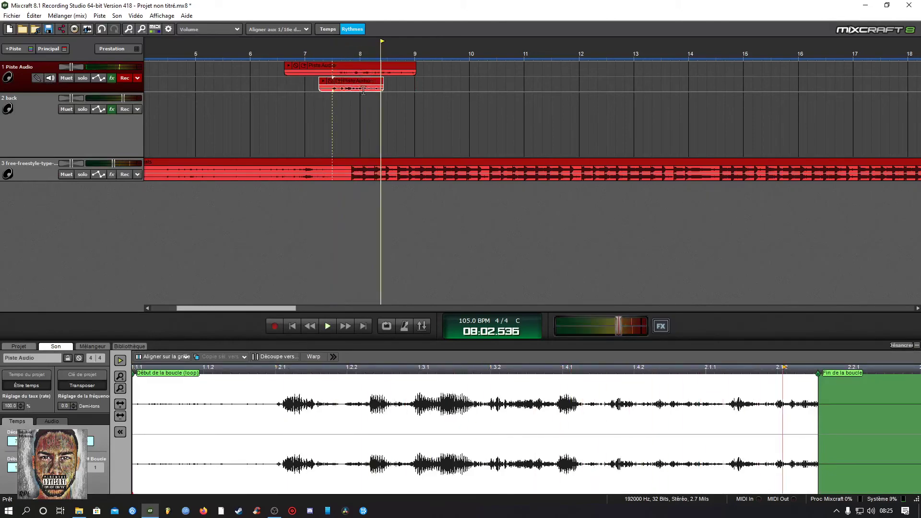
Move the new overdub take on the first track's second lane to about measure 8.4 and delete it
drag(362, 89, 426, 89)
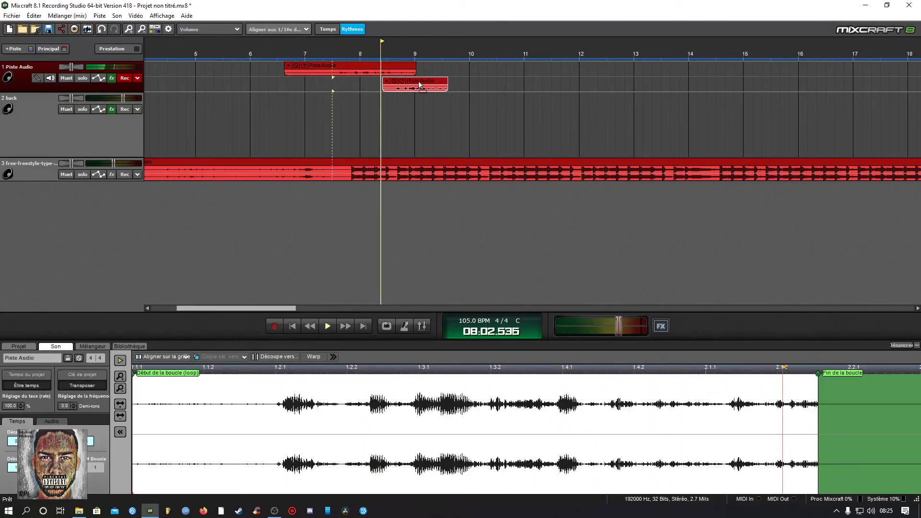
right_click(416, 85)
click(446, 178)
scroll(227, 86, left, 5)
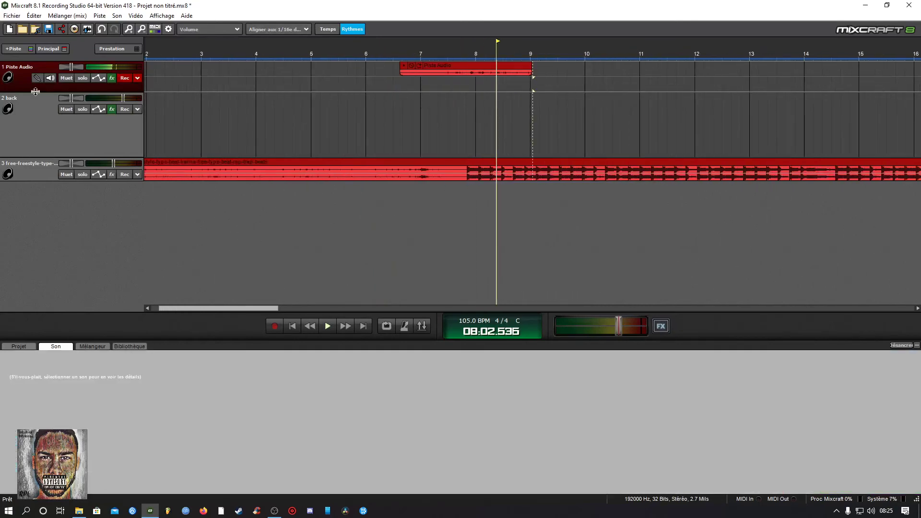
Increase the height of the first audio track and add an envelope point to its vocal clip at about measure 7.4
click(450, 74)
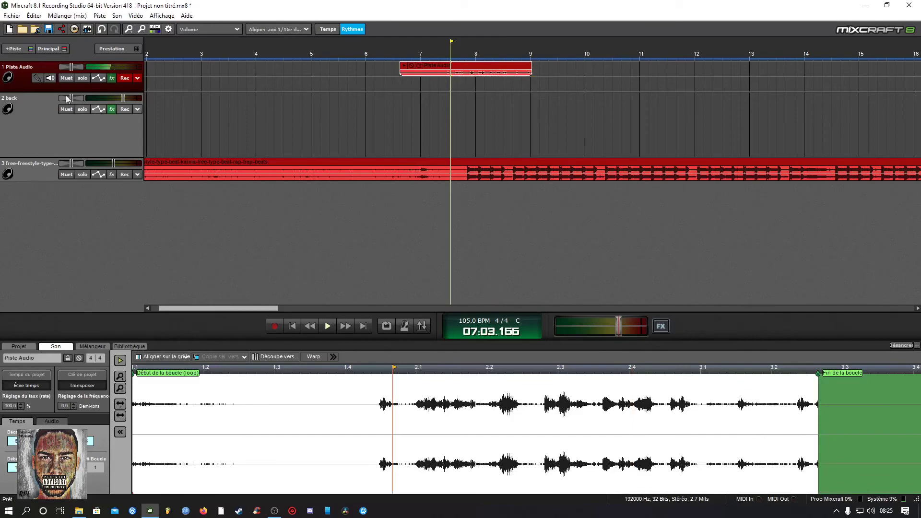
drag(42, 93, 36, 146)
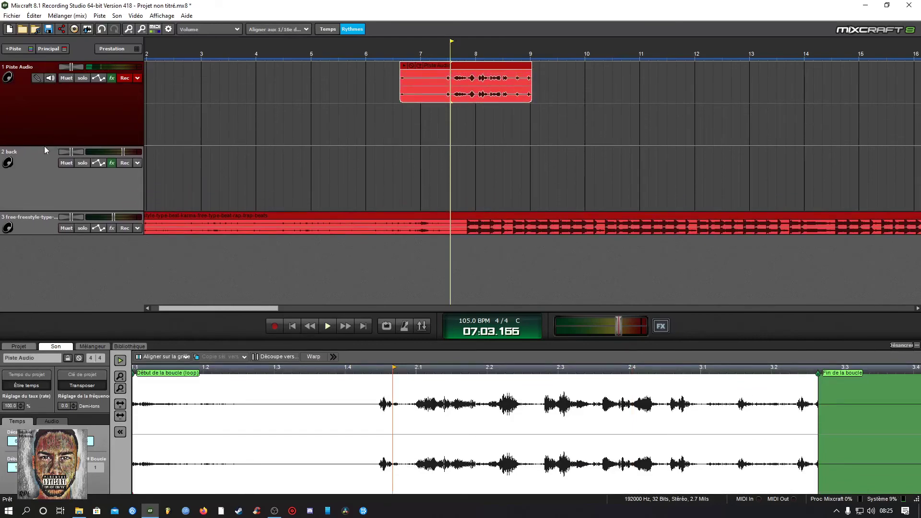
drag(44, 146, 46, 163)
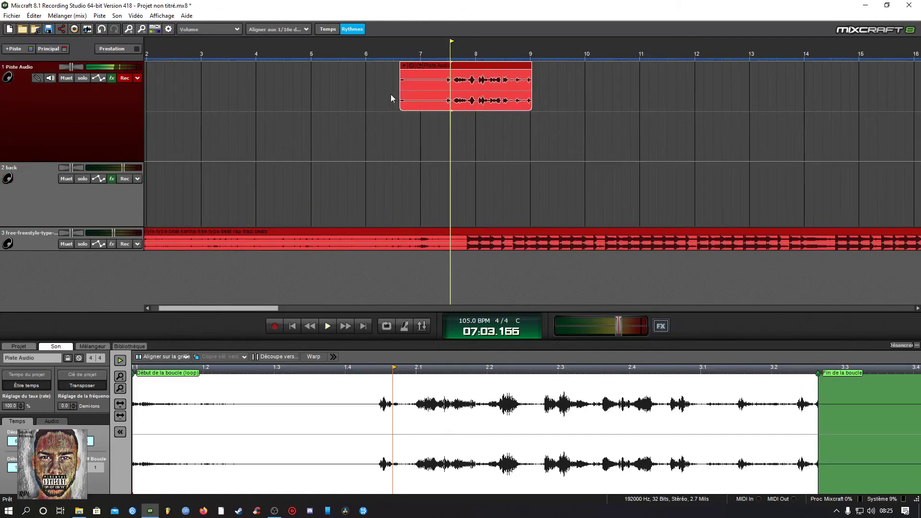
scroll(390, 94, down, 1)
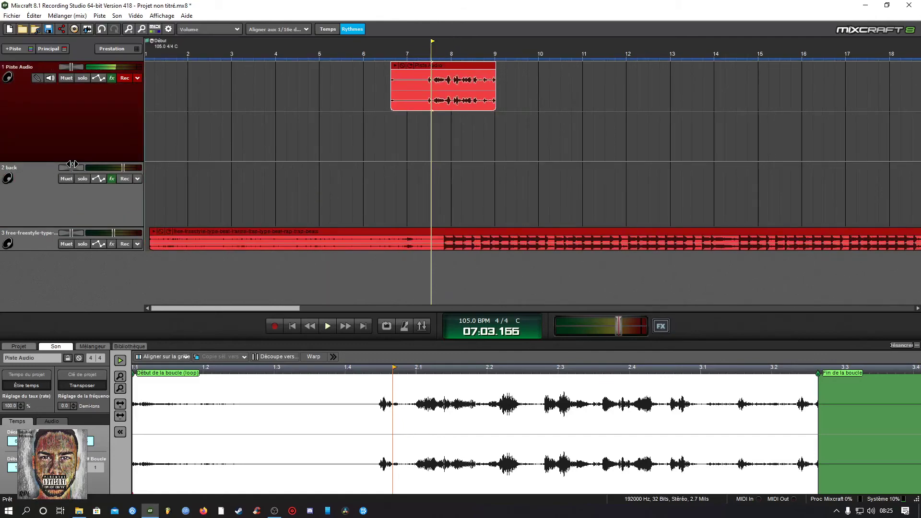
drag(71, 161, 72, 173)
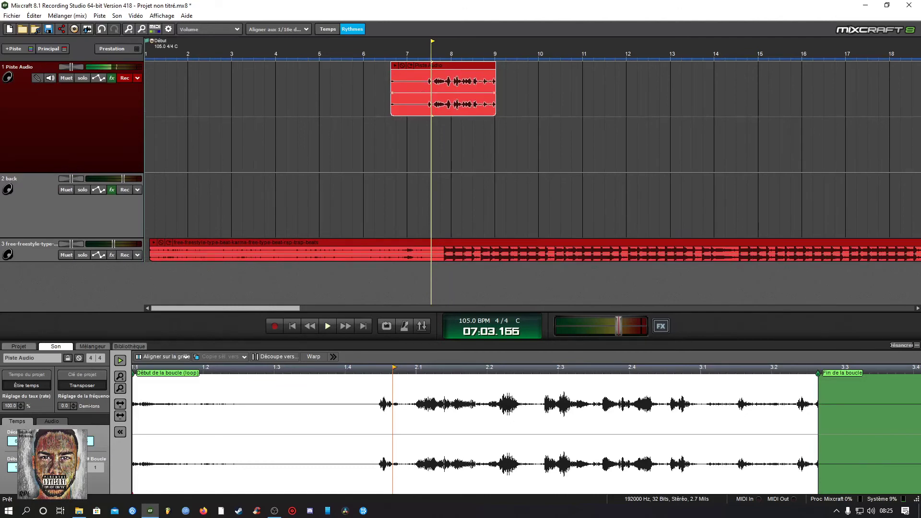
click(424, 93)
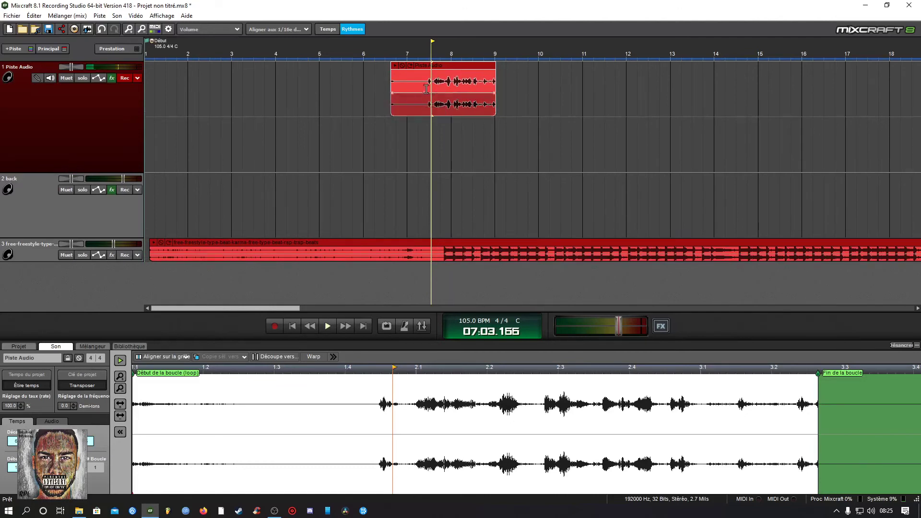
drag(424, 92, 424, 92)
drag(53, 172, 98, 102)
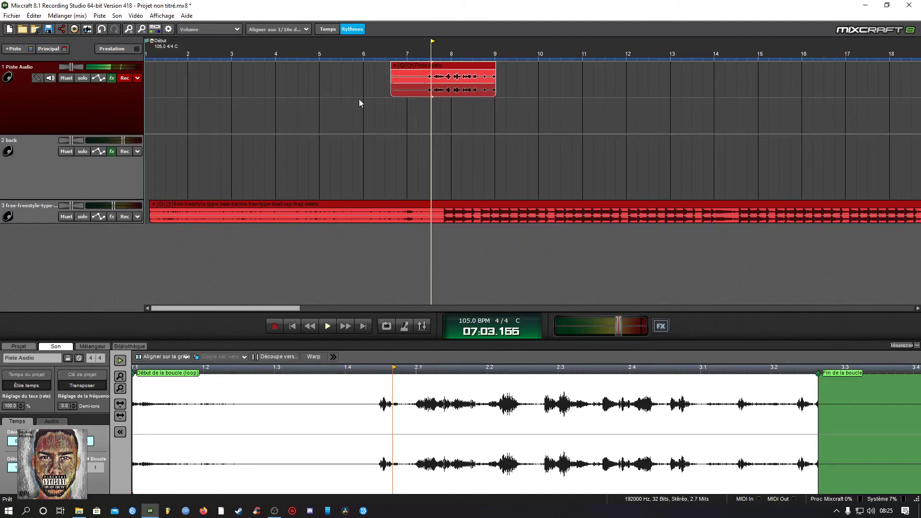
Play from the vocal clip's start and record three short overlapping takes on the first track's two lanes, from about measures 8.8, 9.4 and 9.9
click(391, 118)
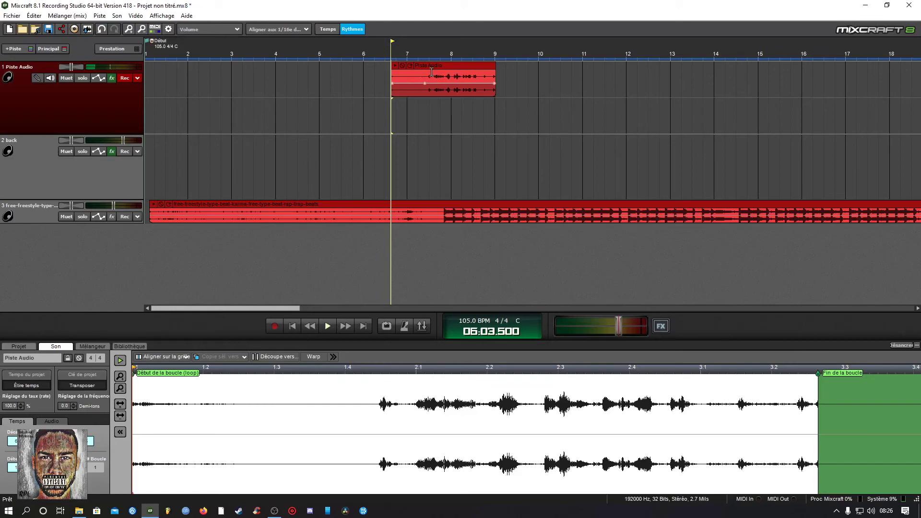
key(space)
key(space)
key(space)
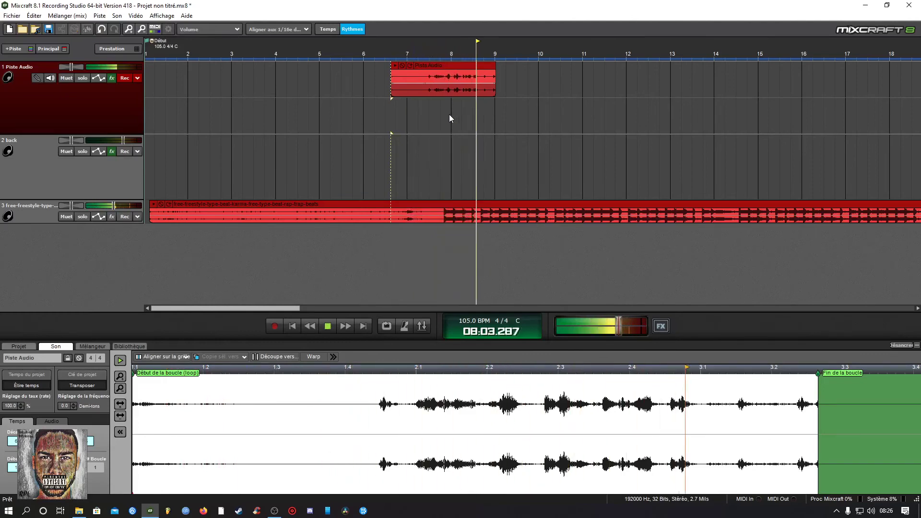
key(r)
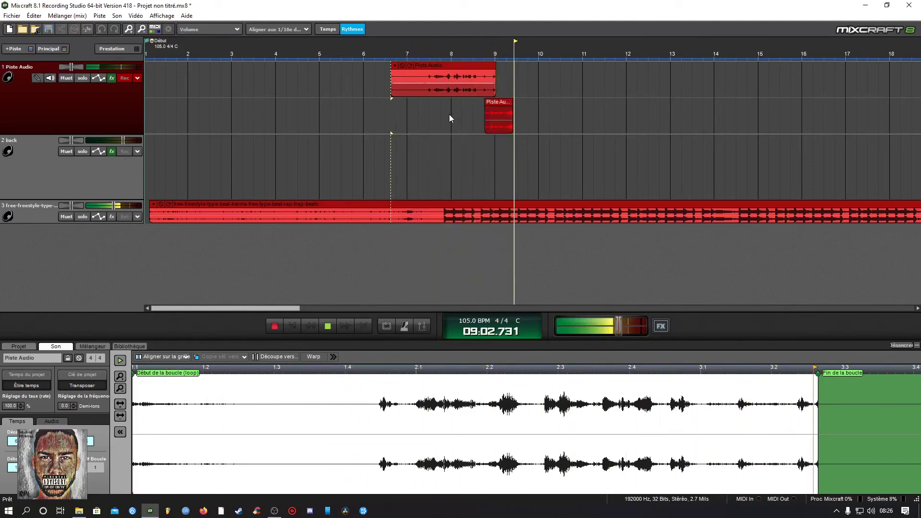
click(508, 76)
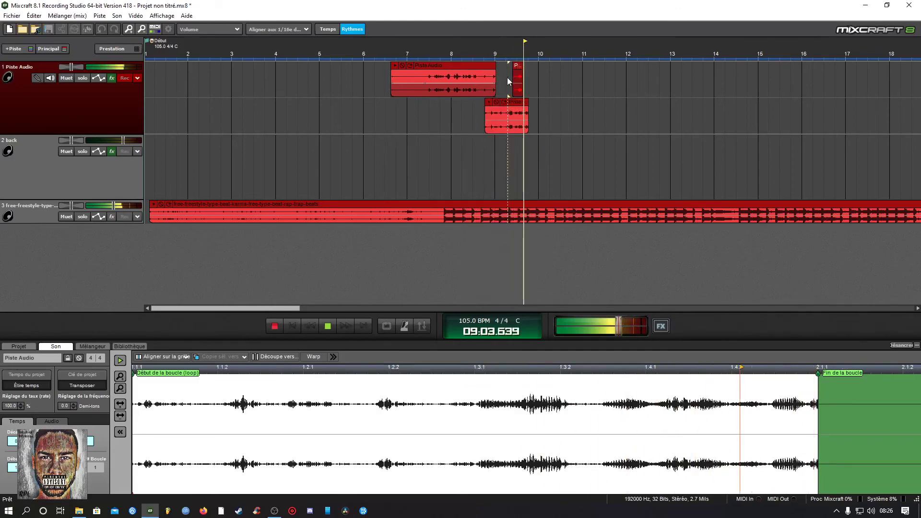
click(530, 112)
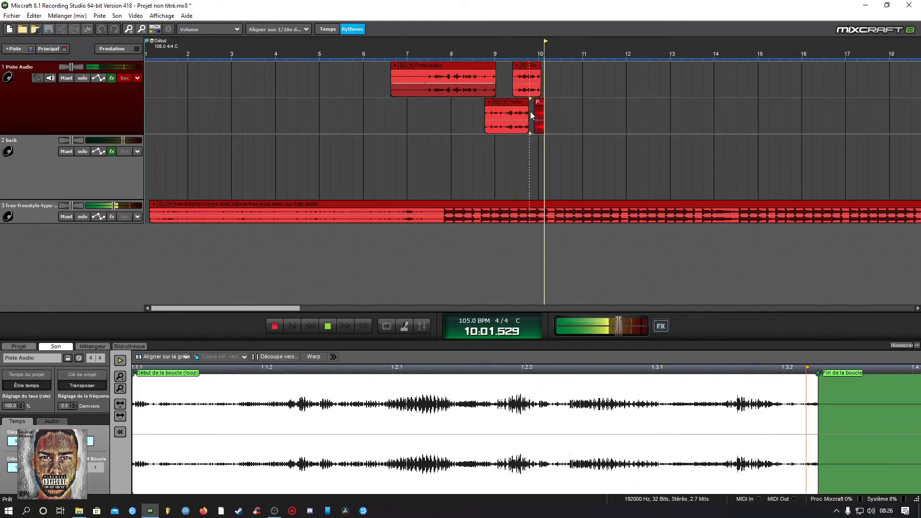
key(space)
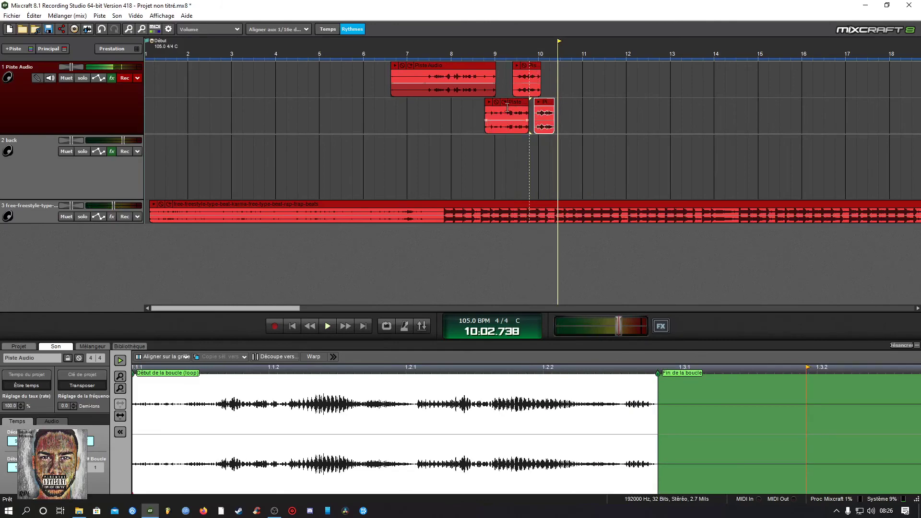
click(482, 121)
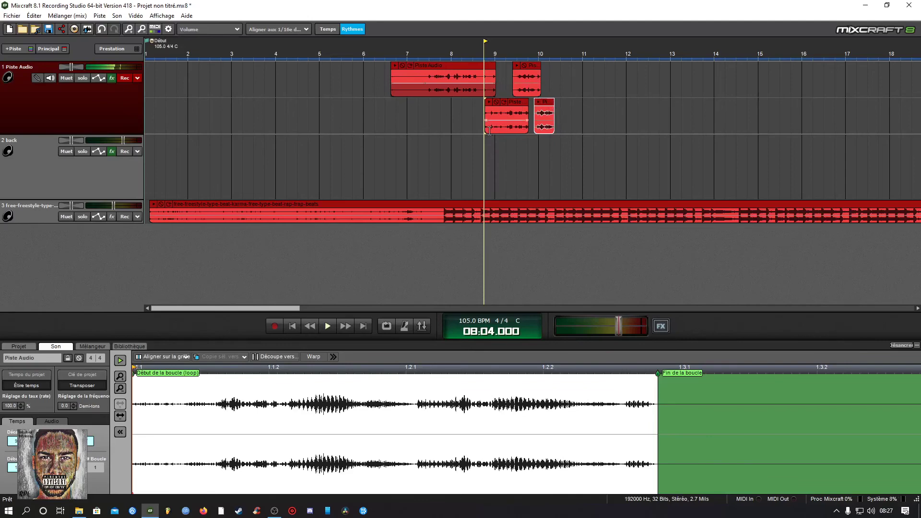
click(519, 106)
right_click(515, 109)
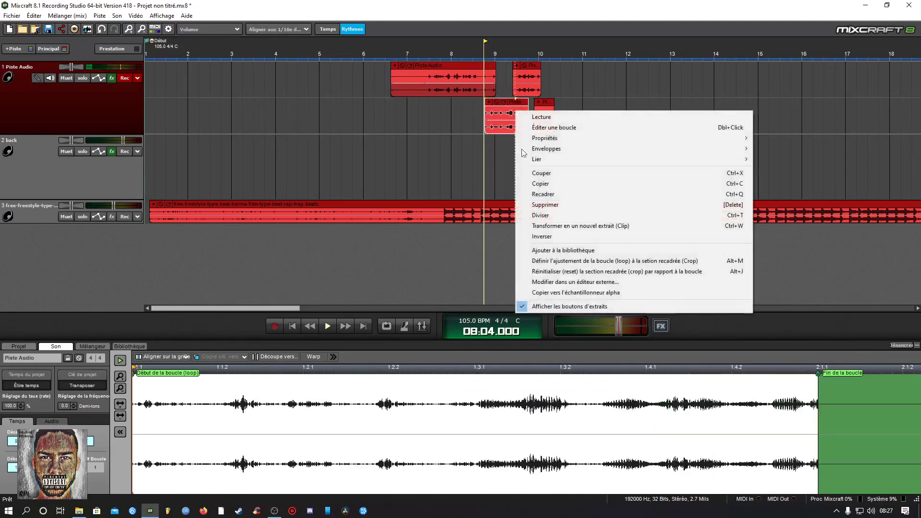
click(538, 338)
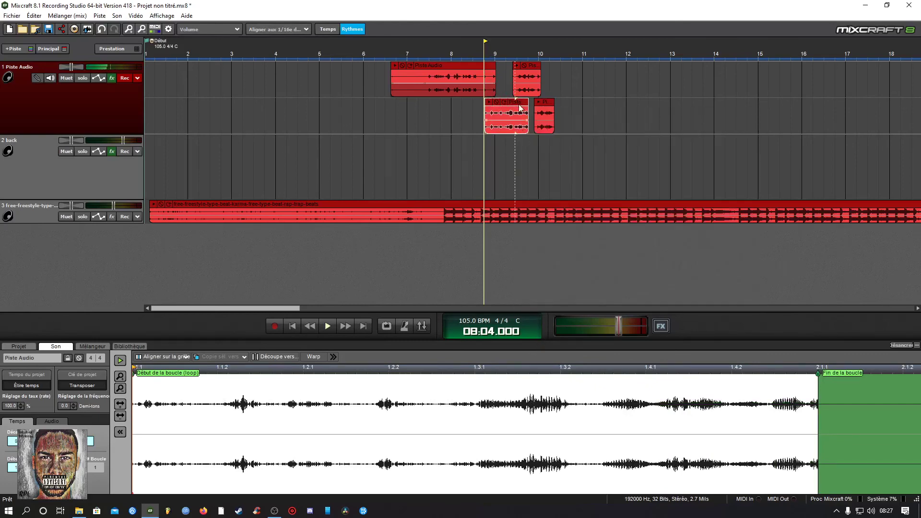
key(Down)
key(Up)
click(408, 109)
scroll(410, 109, down, 2)
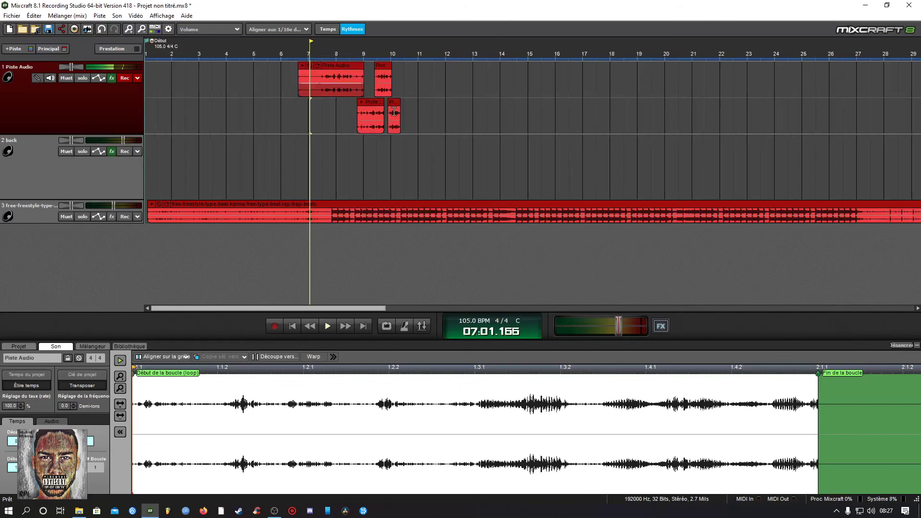
scroll(353, 99, down, 1)
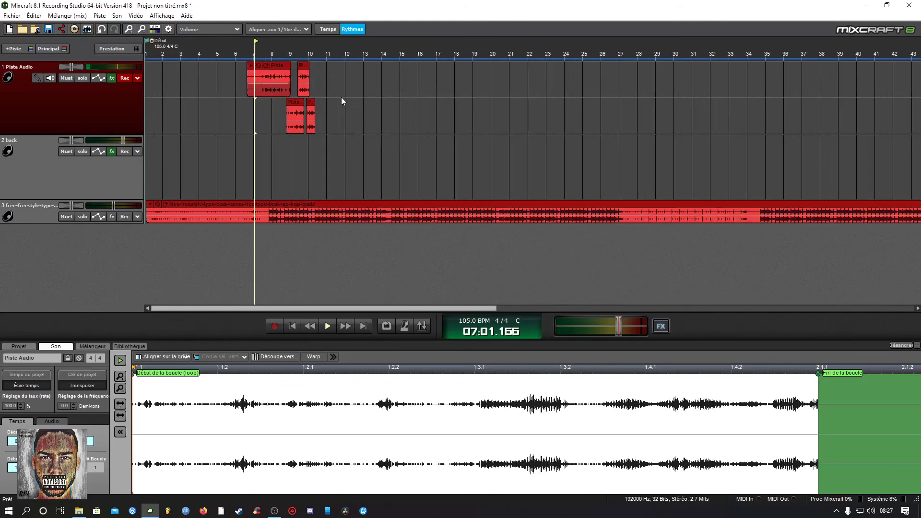
scroll(342, 97, up, 1)
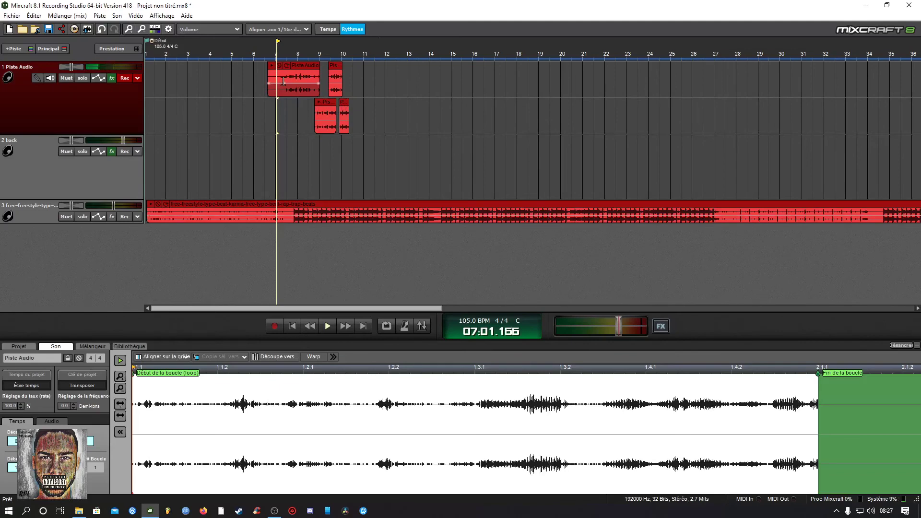
scroll(287, 125, up, 3)
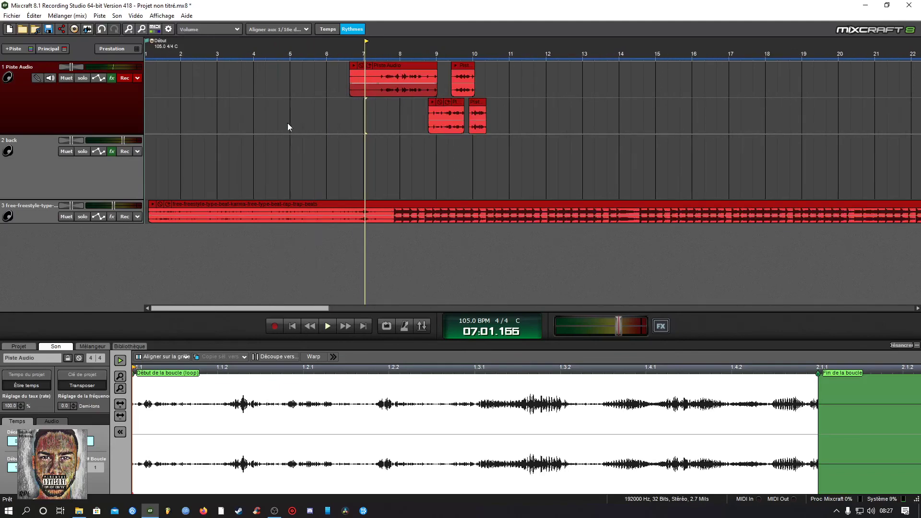
Open the first audio track's effects list and look through the effects available for an additional slot
click(112, 78)
click(317, 191)
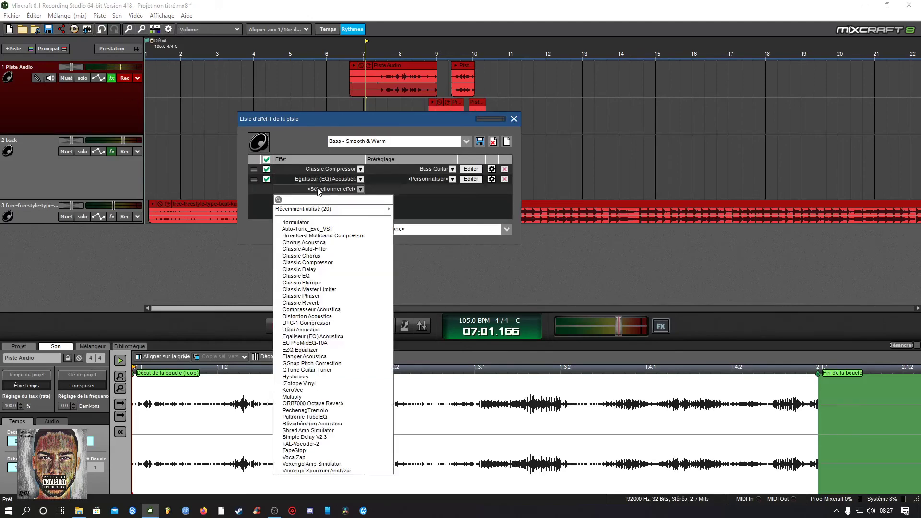
click(361, 190)
drag(363, 121, 348, 140)
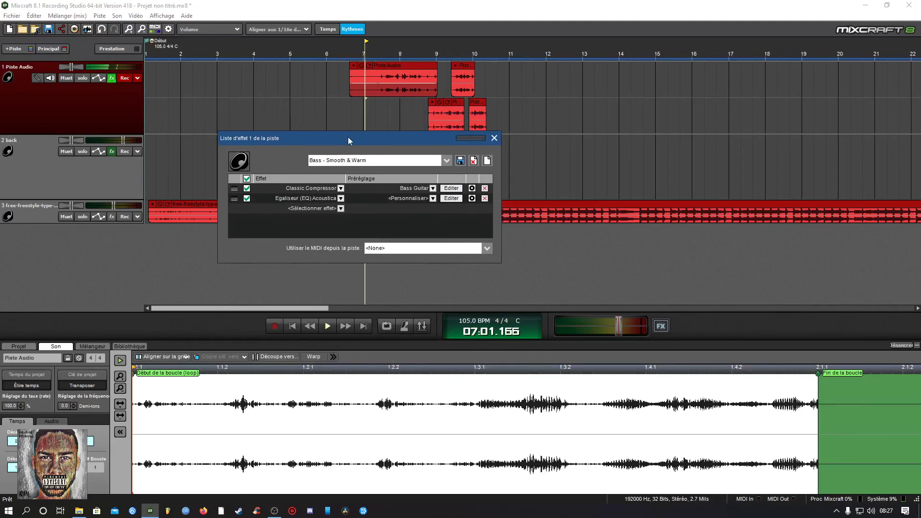
Add the Classic Reverb effect to the first audio track and play its vocal clip from about measure 7.3 to hear it
click(316, 207)
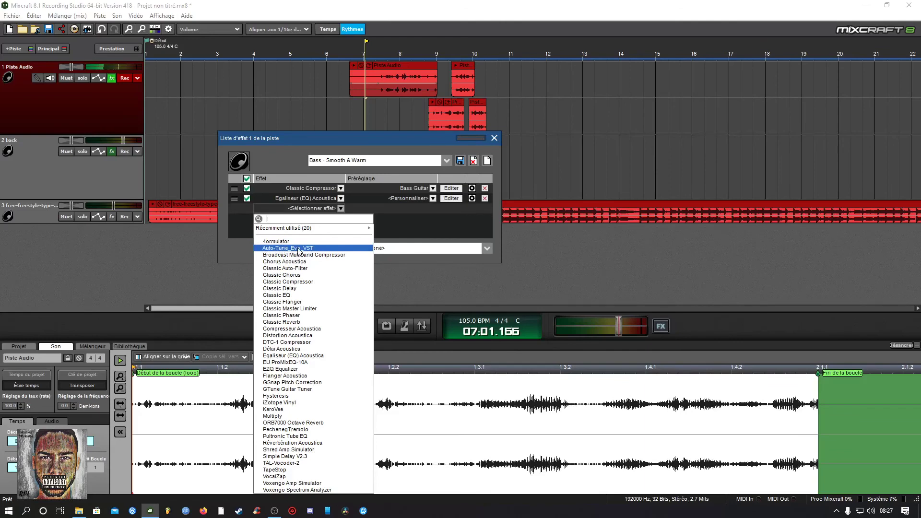
click(293, 322)
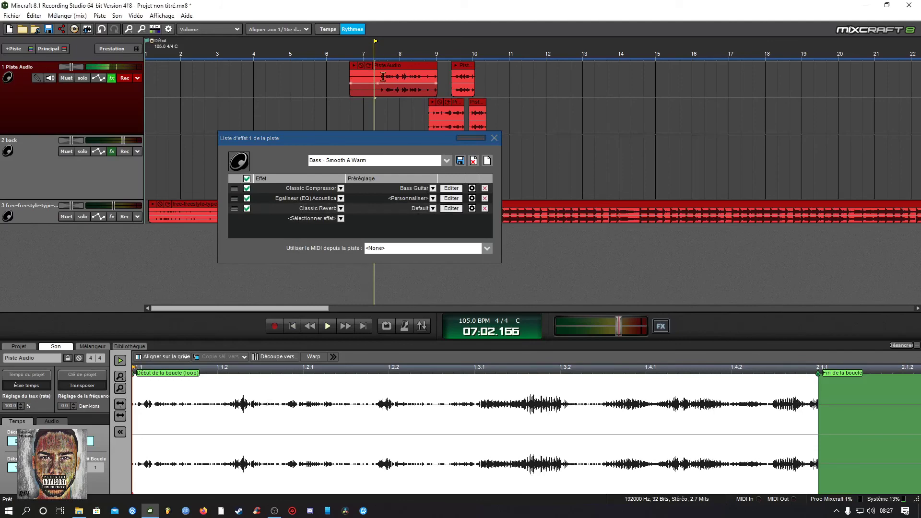
key(space)
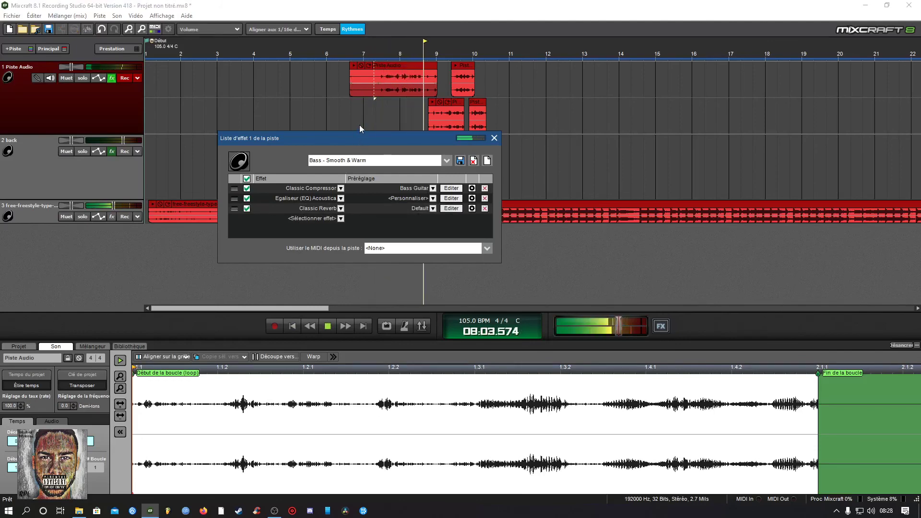
key(space)
Disable the first track's Classic Reverb effect and look at its available presets, leaving the effects list closed
click(247, 208)
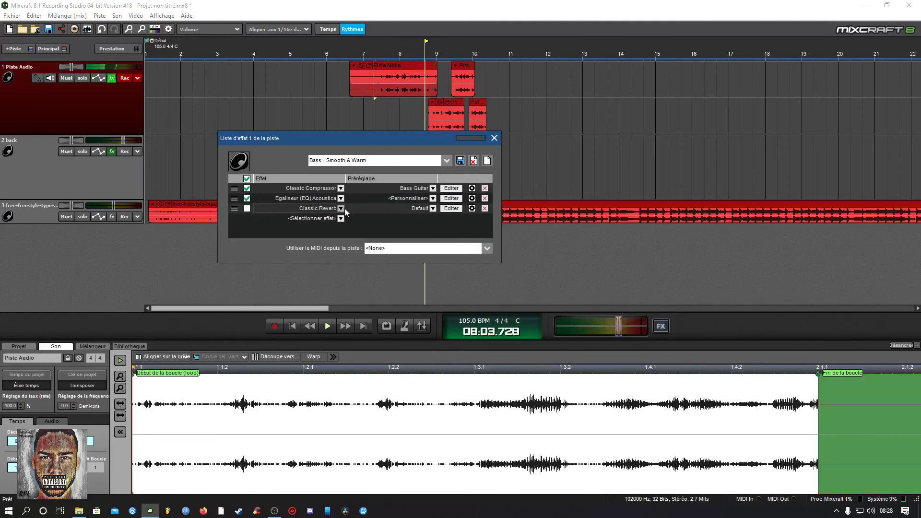
click(433, 209)
click(308, 233)
click(495, 139)
Place the playback position at about measure 4.4, ahead of the first track's vocal clips
click(366, 54)
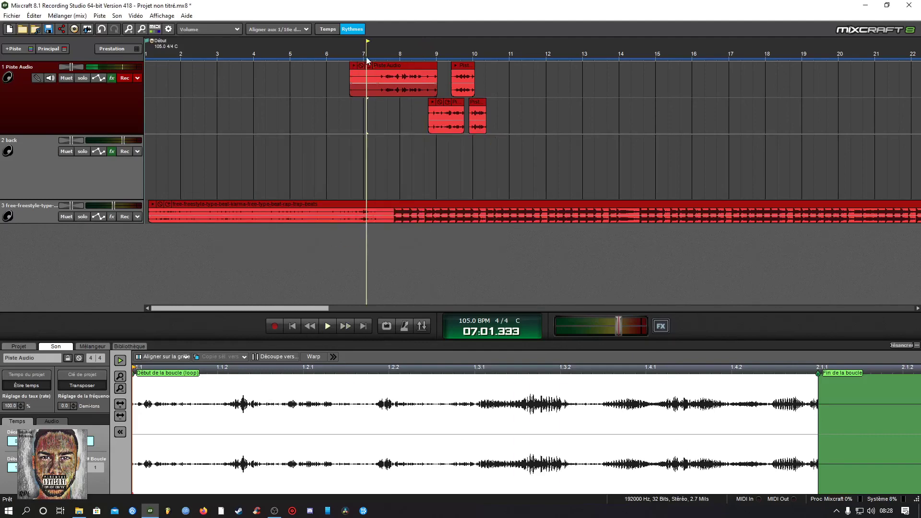
click(267, 122)
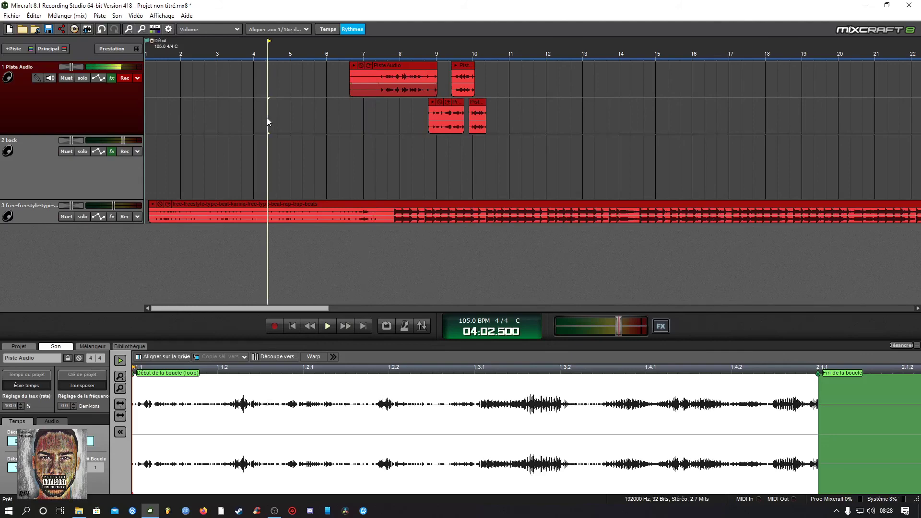